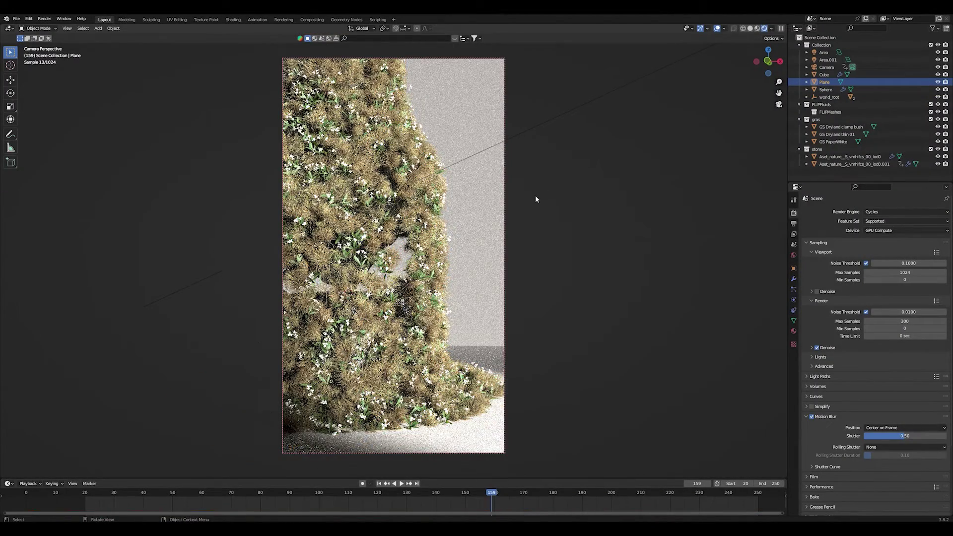
Move the animation to frame 23 and view the scene outside the camera in solid shading.
click(94, 493)
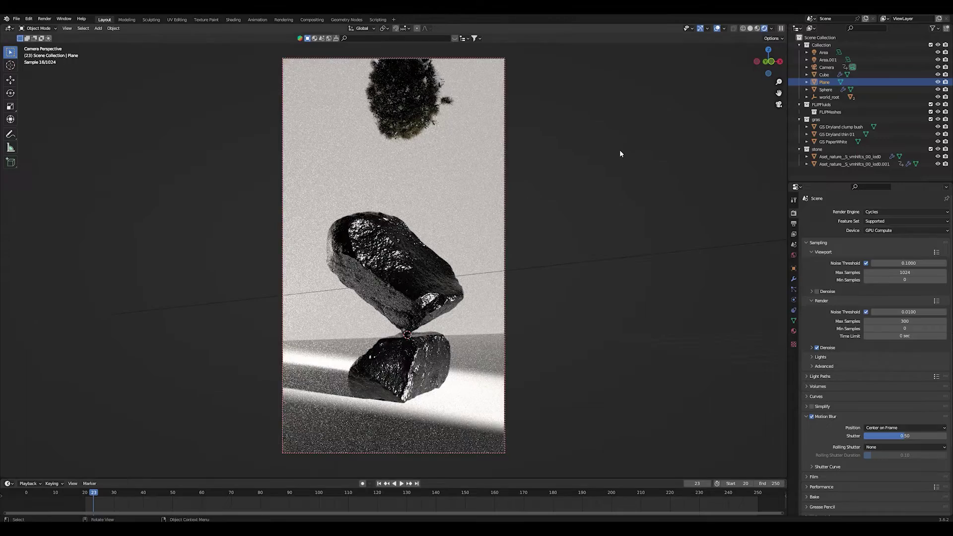
click(779, 104)
scroll(606, 158, down, 6)
click(379, 273)
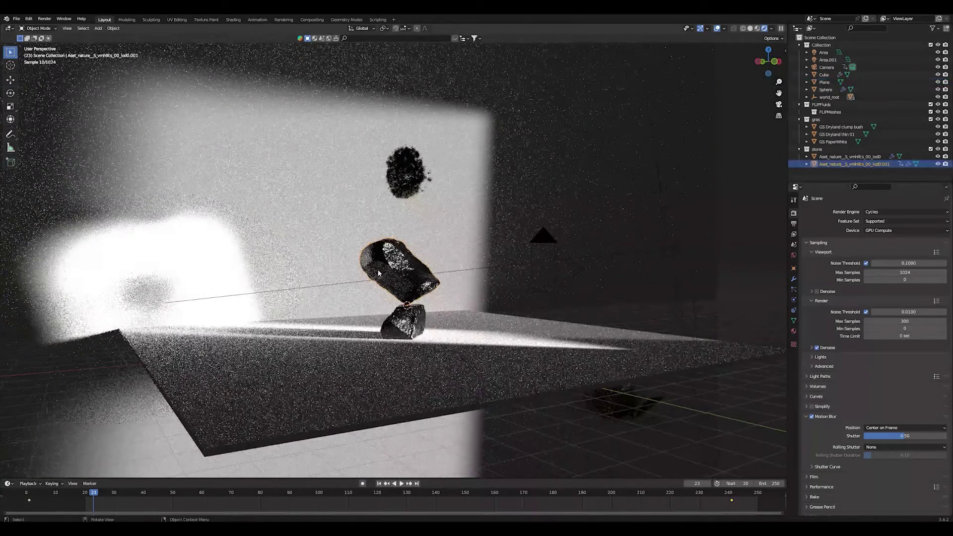
click(750, 28)
mouse_move(532, 266)
middle_down()
mouse_move(523, 269)
mouse_move(736, 187)
middle_up()
scroll(523, 269, up, 2)
scroll(517, 278, up, 2)
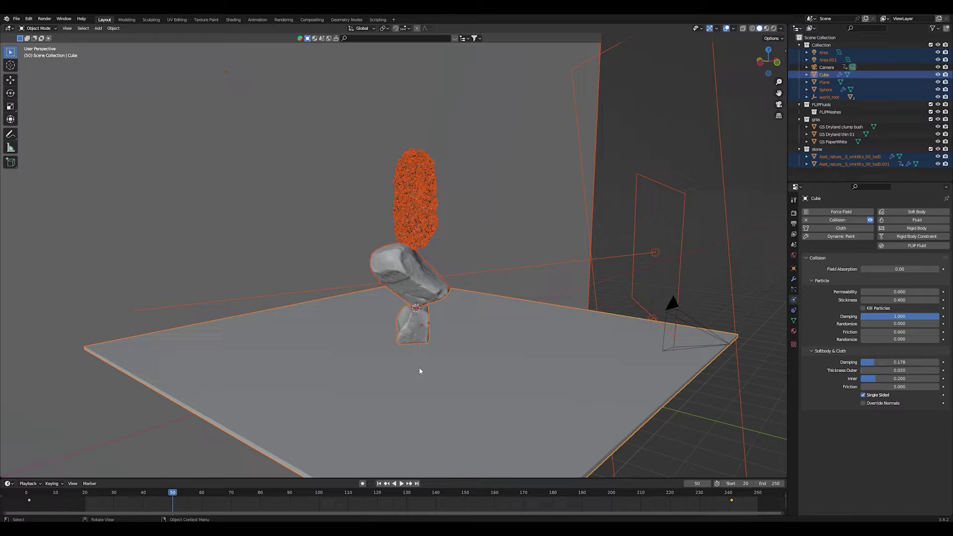
Hide the ground cube, both stones, the sphere and the three grass objects, keeping the backdrop plane visible.
scroll(419, 368, down, 5)
click(375, 308)
key(h)
click(400, 282)
key(h)
click(396, 256)
key(h)
click(404, 220)
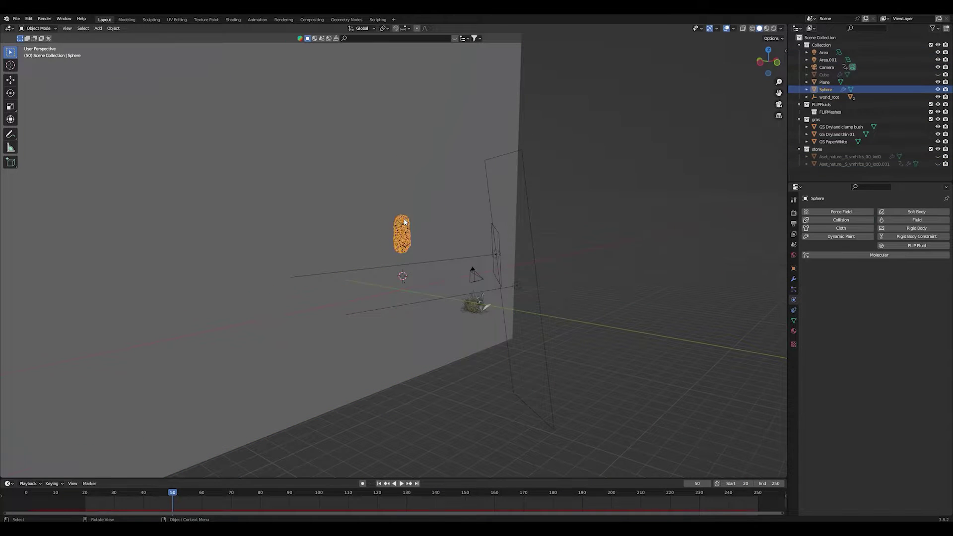
key(h)
scroll(398, 183, up, 5)
click(398, 183)
key(h)
drag(555, 381, 640, 353)
key(h)
middle_drag(620, 357, 593, 358)
click(938, 83)
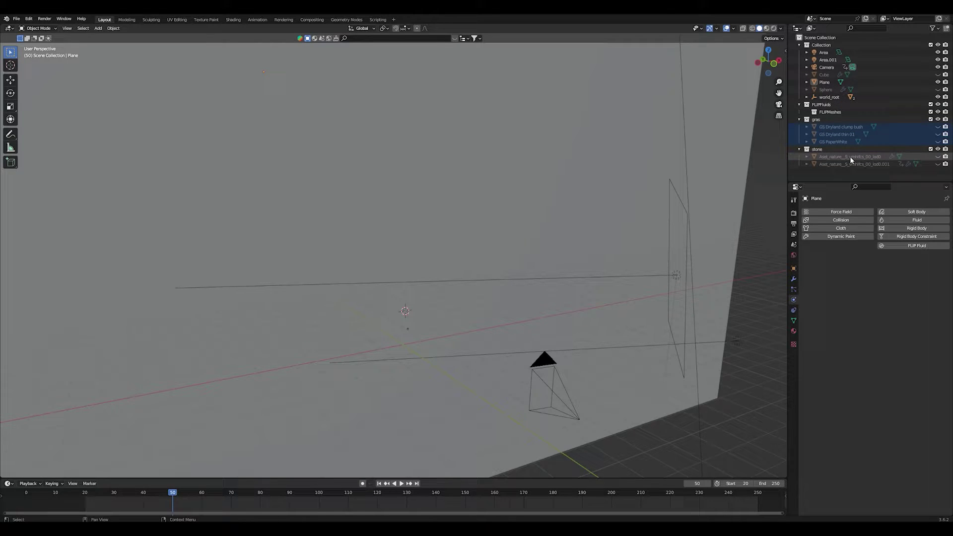
Select the hidden ground cube, make it visible in the viewport again and view it from several angles.
click(873, 75)
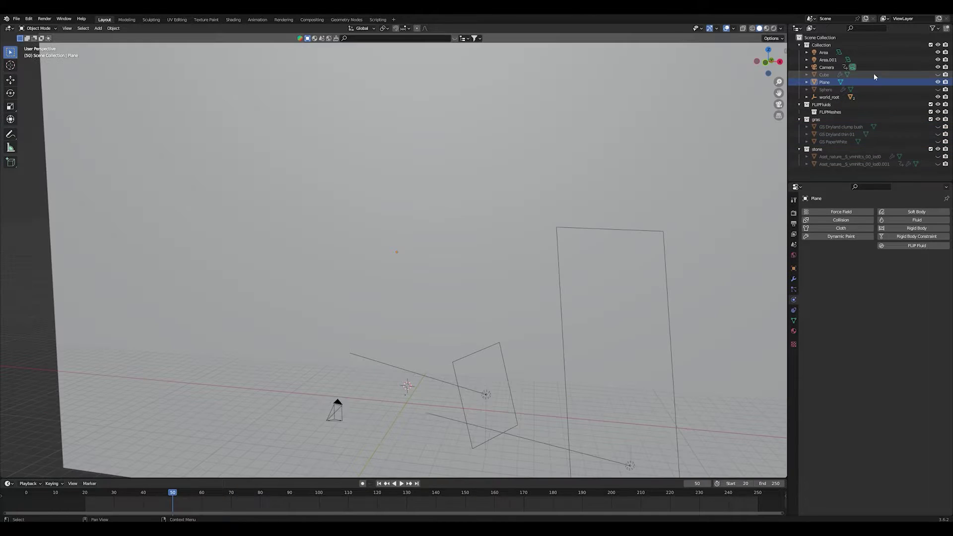
click(937, 75)
middle_drag(524, 355, 489, 312)
click(372, 320)
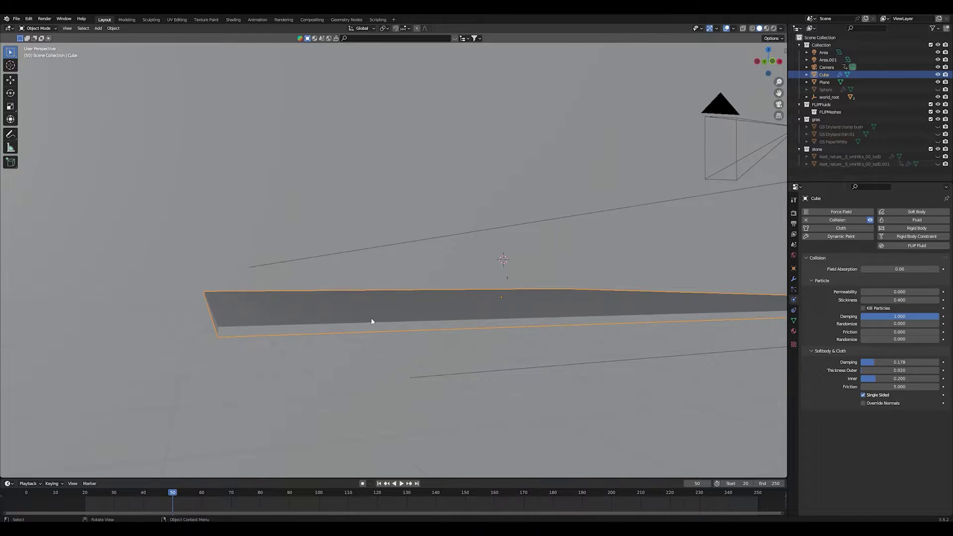
middle_drag(372, 320, 414, 334)
middle_drag(666, 350, 640, 278)
Examine the ground cube's modifiers and locate Collision among the physics modifiers that can be added.
click(793, 281)
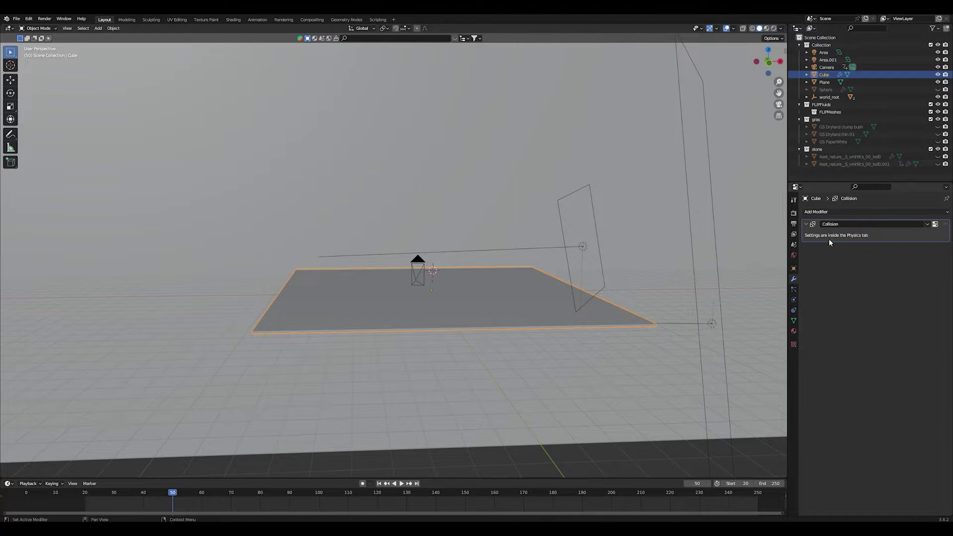
click(822, 212)
click(828, 224)
click(814, 213)
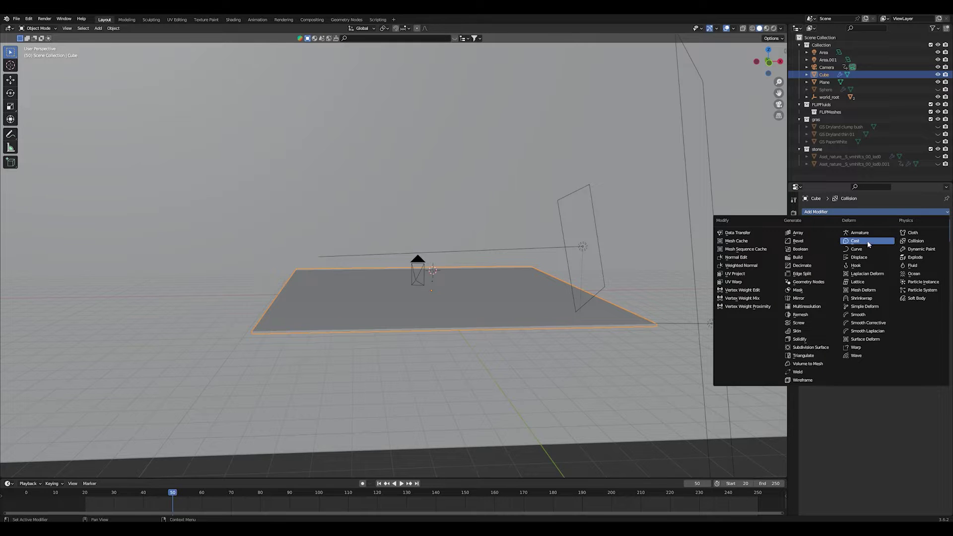
click(915, 241)
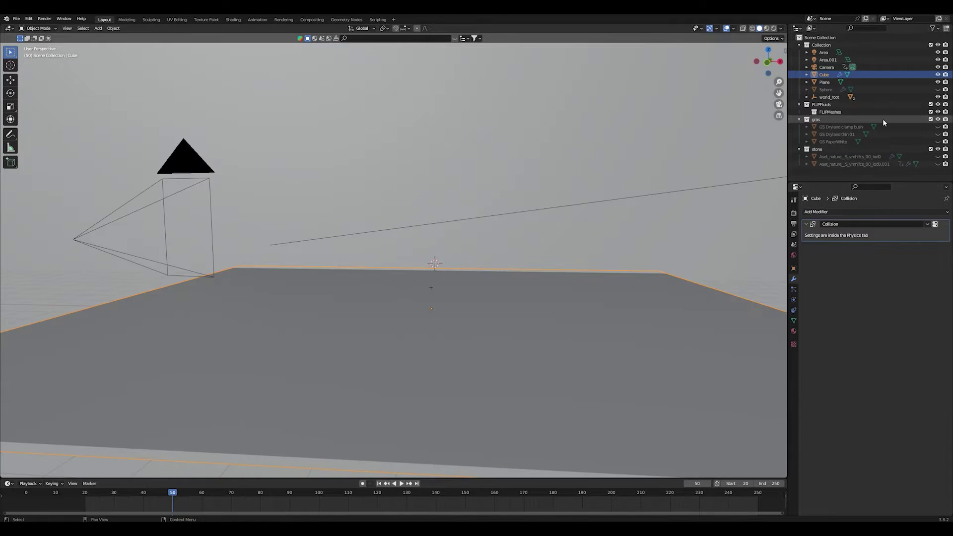
Make the sphere visible again and turn off its particle system's viewport display.
click(892, 89)
click(937, 90)
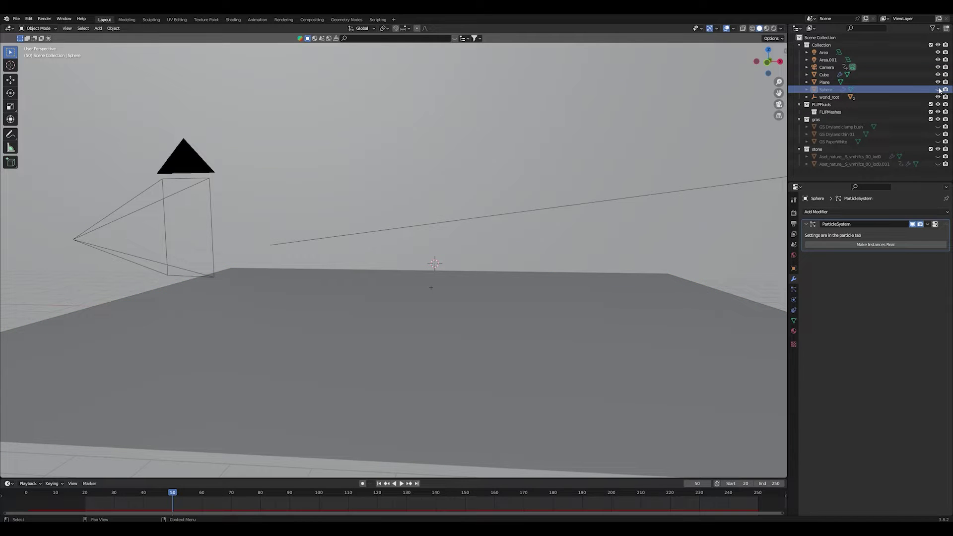
shift+middle_drag(467, 237, 481, 295)
click(913, 224)
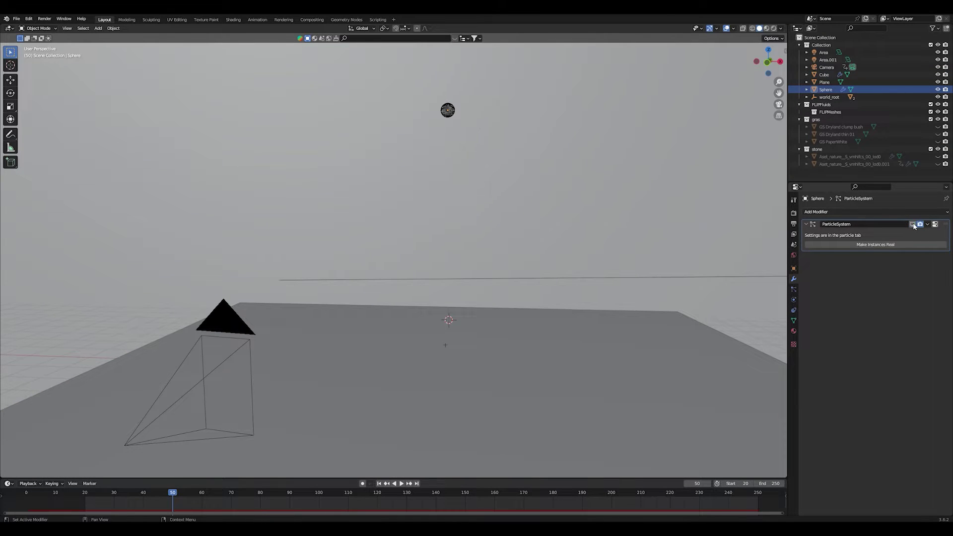
Locate Particle System among the modifiers available for the sphere and open the sphere's particle settings.
middle_drag(636, 117, 496, 203)
click(875, 211)
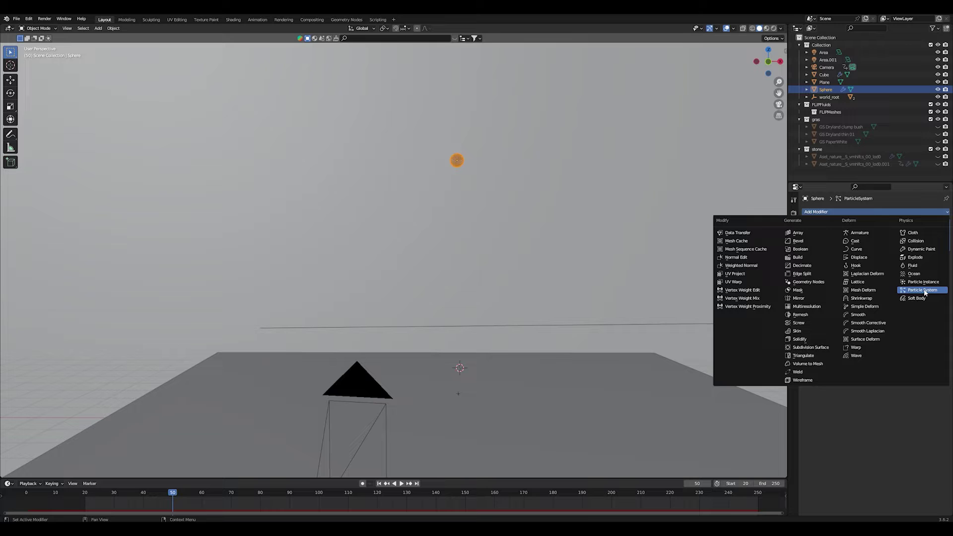
click(794, 290)
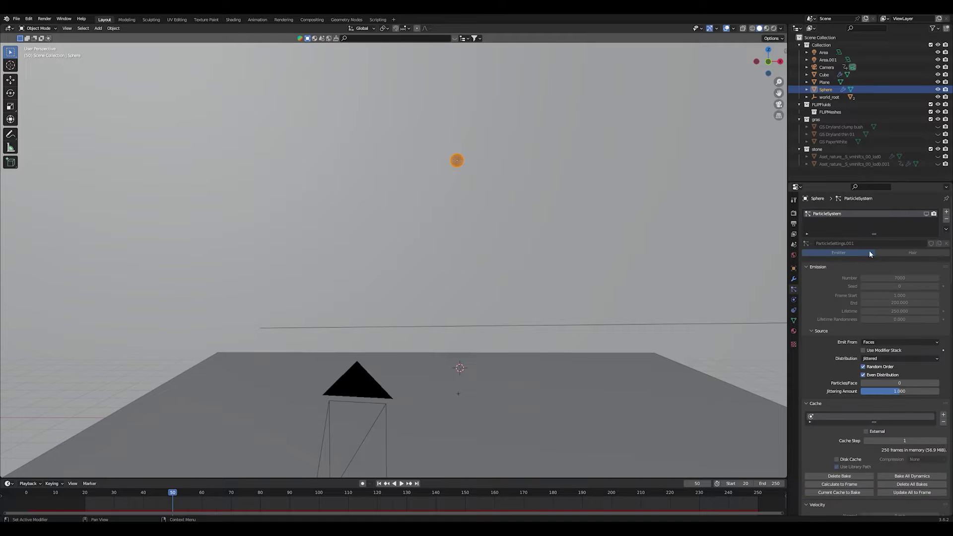
Make both stones visible again, open the upper stone's collision physics settings and widen the viewport.
click(938, 157)
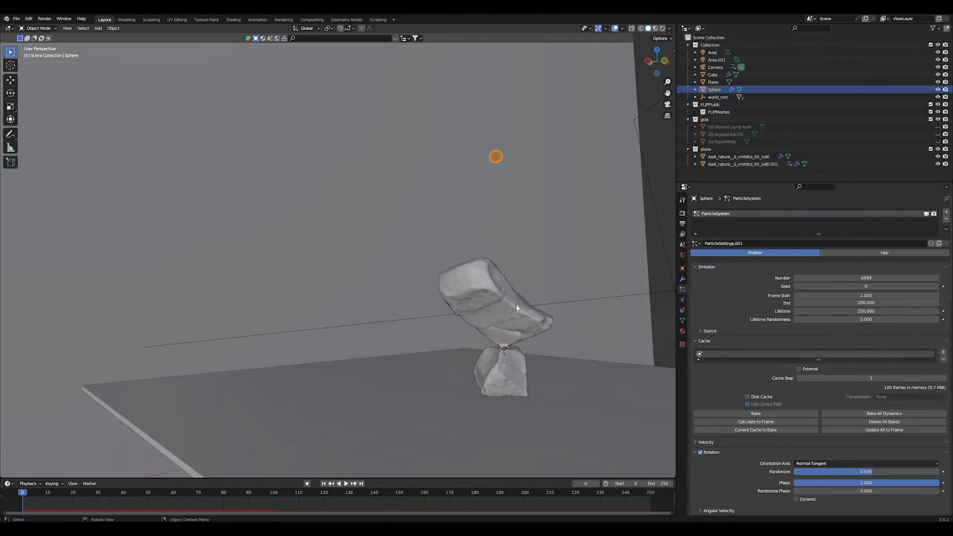
click(531, 313)
click(682, 299)
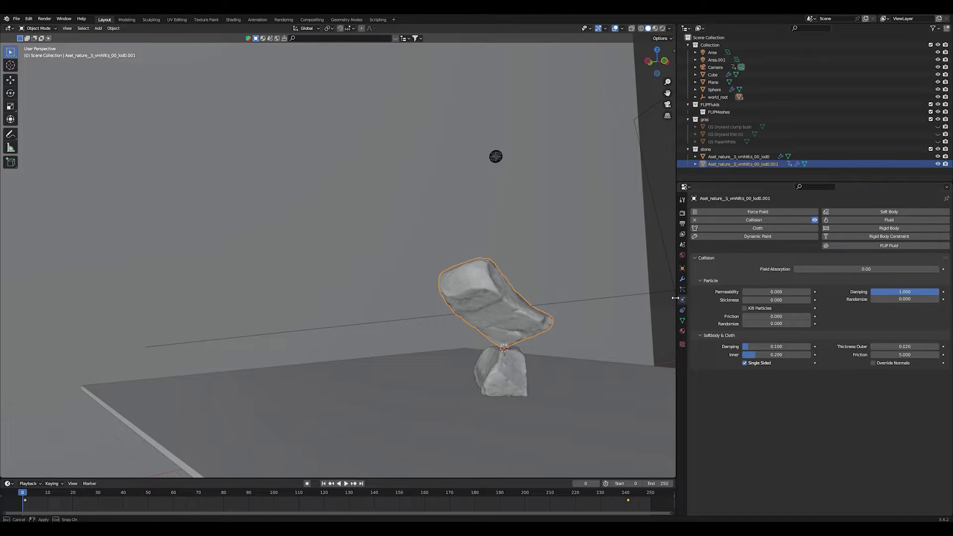
drag(674, 298, 781, 296)
middle_drag(803, 304, 515, 300)
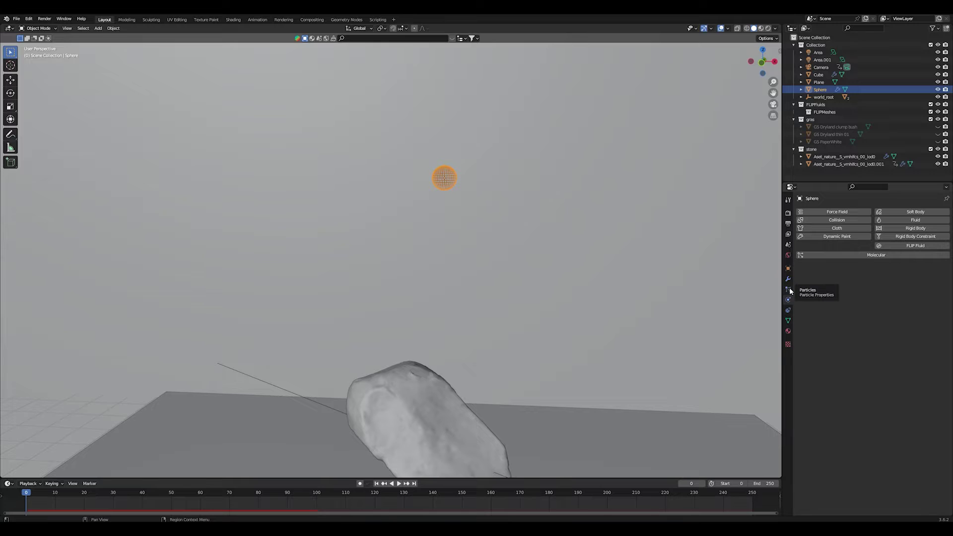
In the sphere's particle settings, turn off rotation and choose Fluid as the physics type.
click(788, 290)
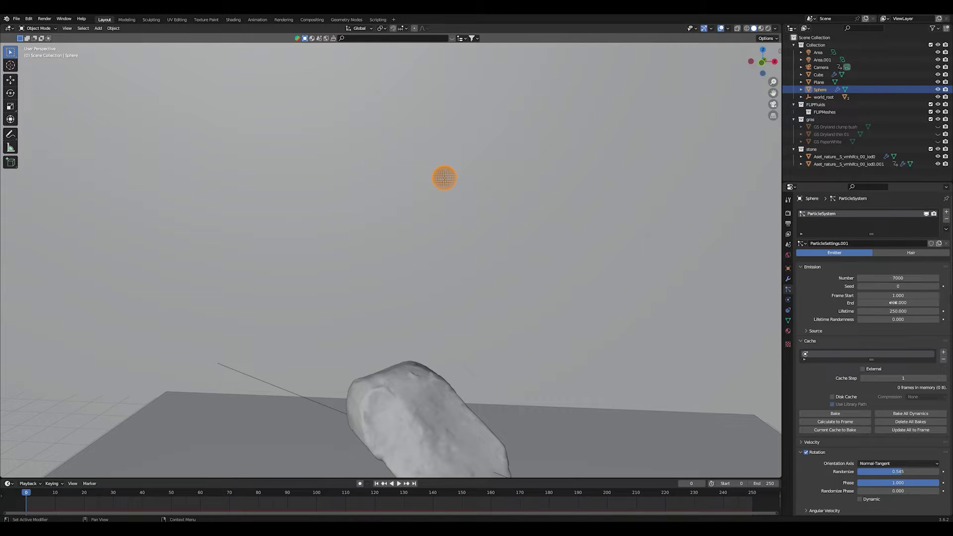
scroll(894, 324, down, 8)
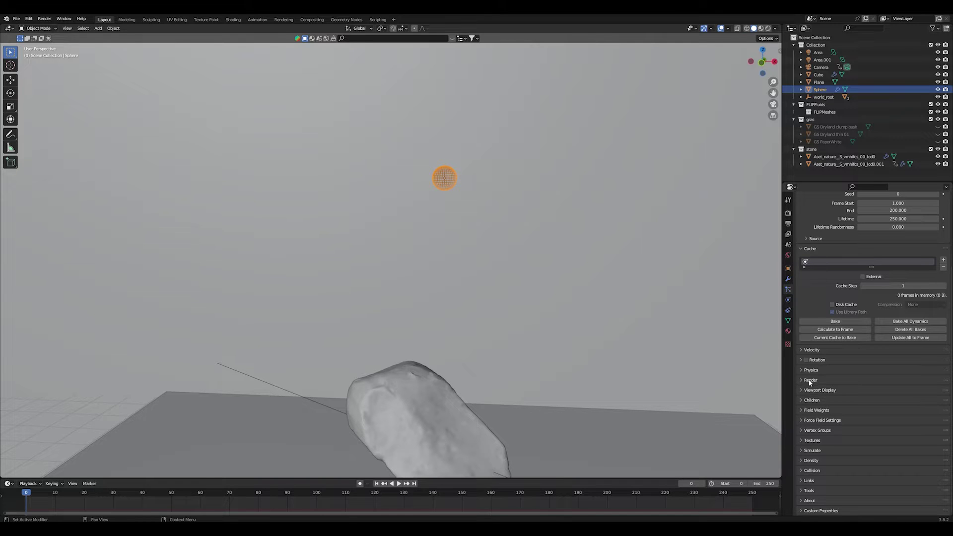
click(809, 369)
scroll(815, 373, down, 3)
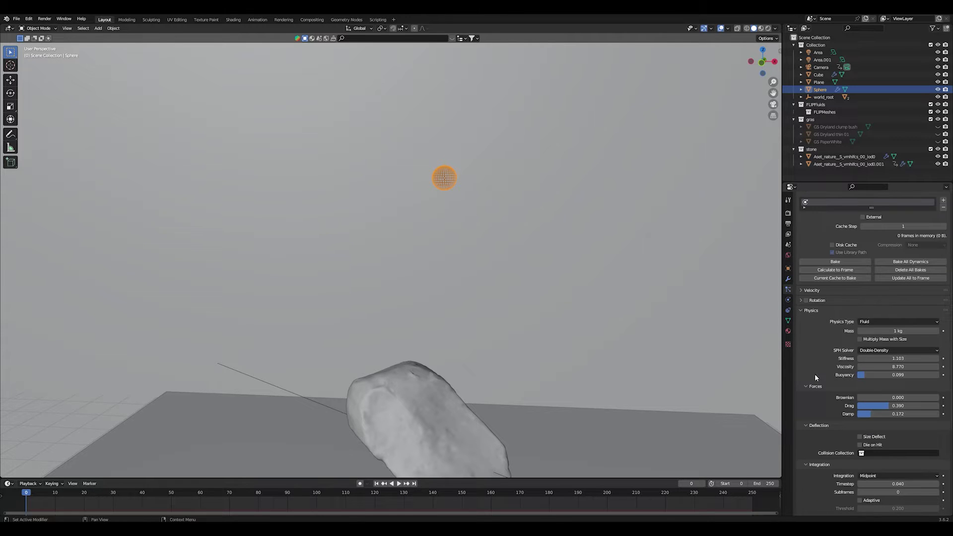
click(876, 322)
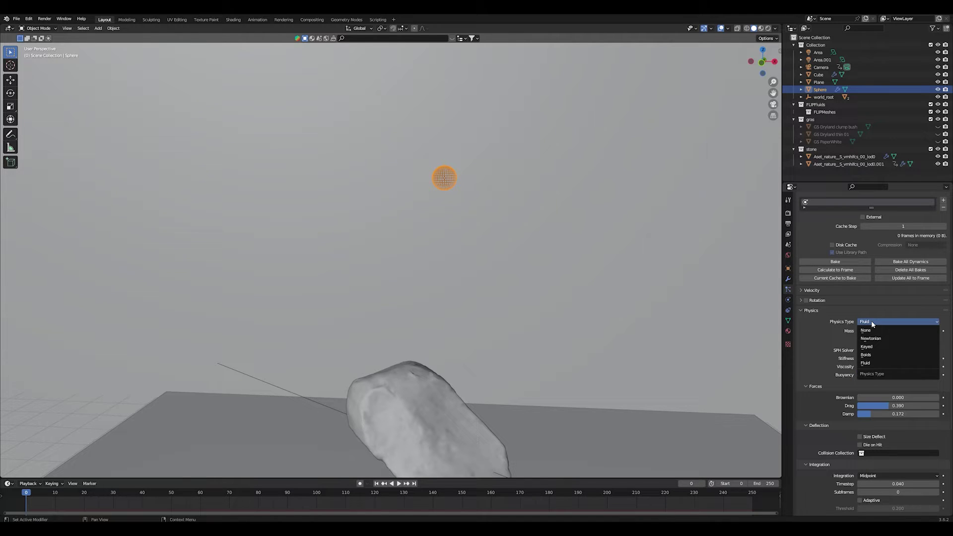
click(874, 367)
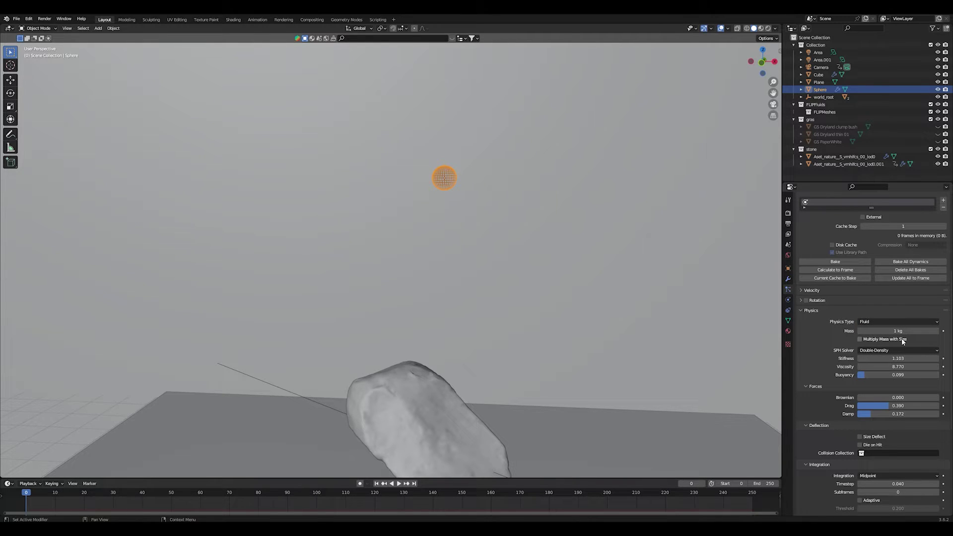
Set the drag force of the sphere's fluid particles to 1.000.
scroll(852, 361, down, 4)
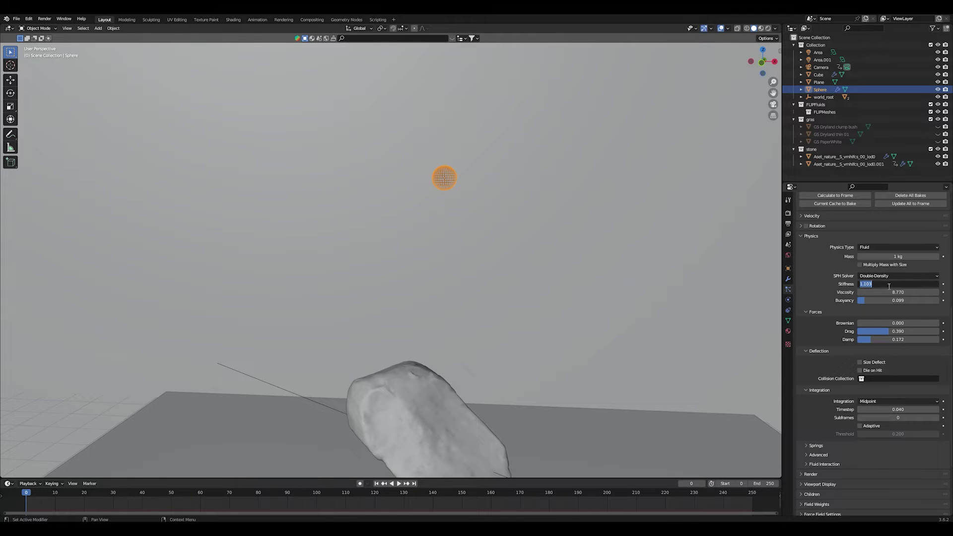
click(838, 283)
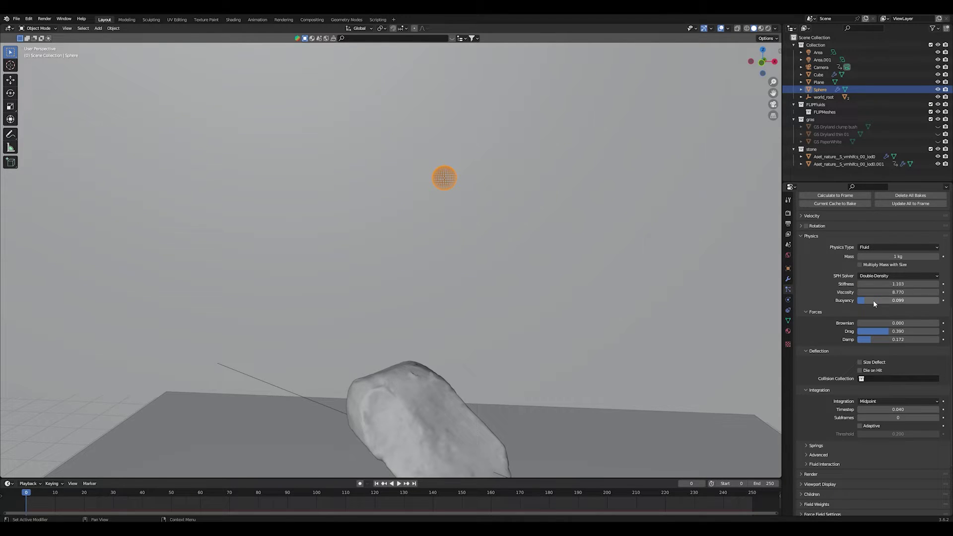
scroll(849, 303, down, 1)
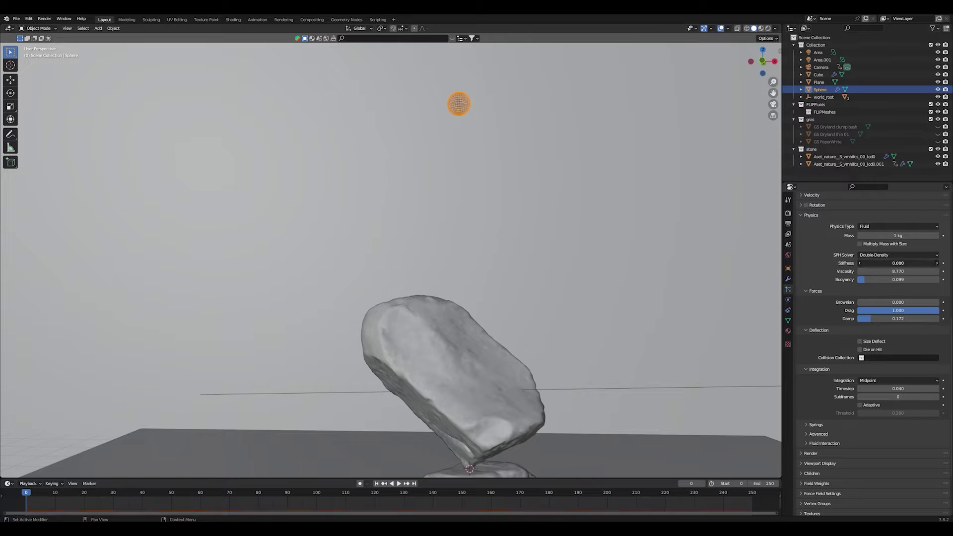
Set the fluid stiffness to 0.000 and play the simulation to watch the particles flow over the stones.
key(space)
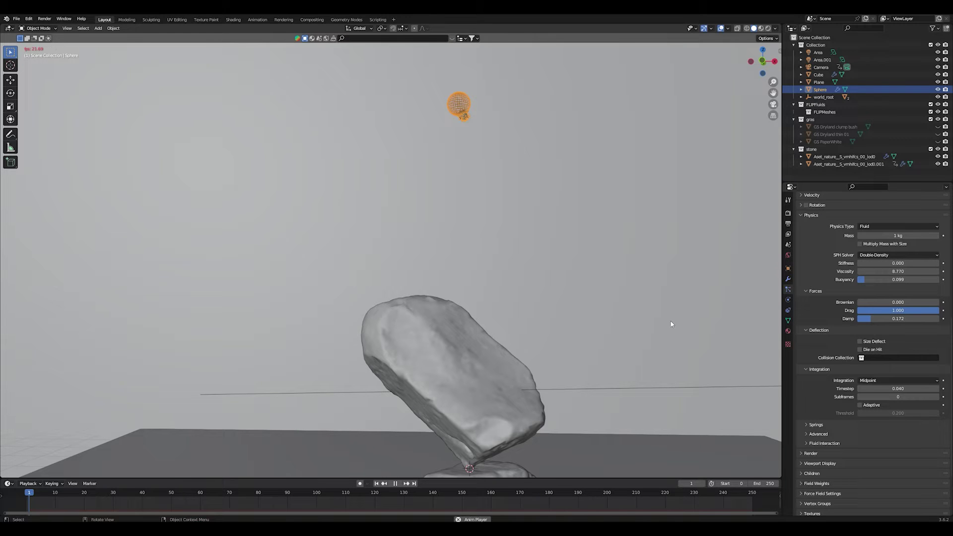
scroll(578, 303, down, 5)
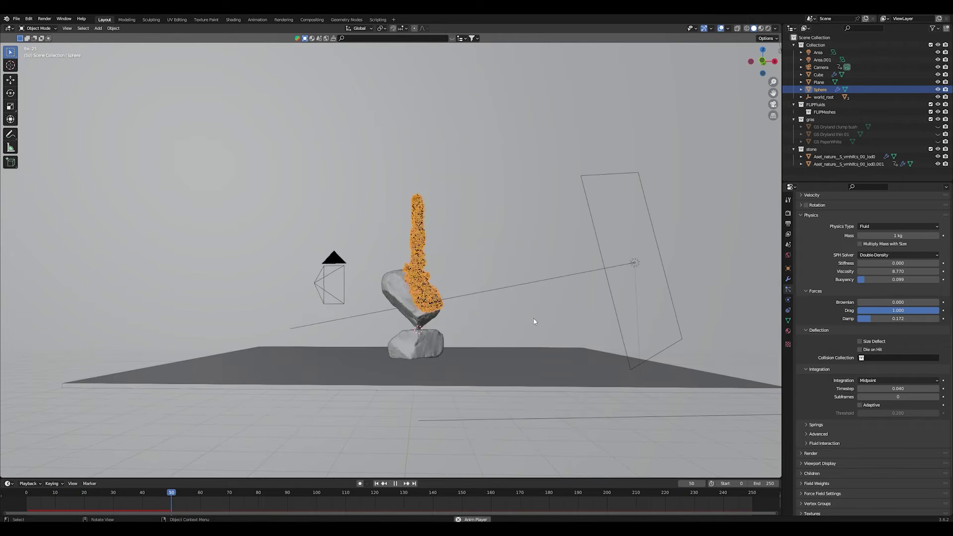
scroll(533, 318, up, 5)
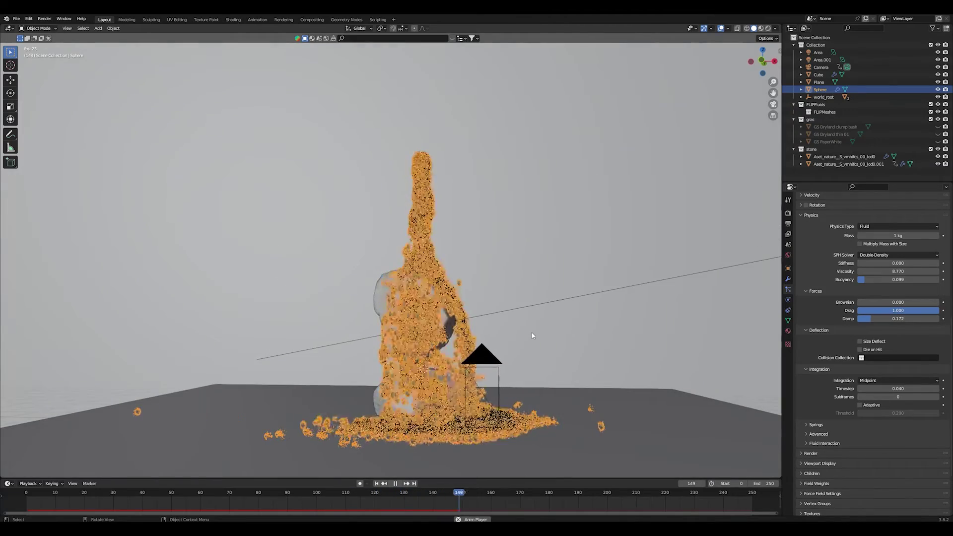
mouse_move(454, 315)
middle_down()
mouse_move(559, 323)
mouse_move(459, 328)
middle_up()
key(space)
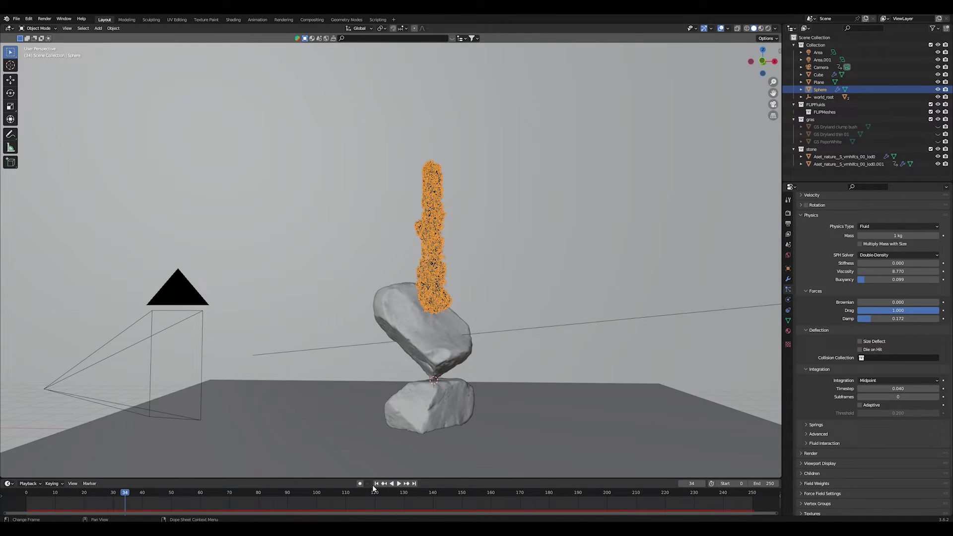
Return to the first frame, set the fluid stiffness to 10.000 and play the simulation.
click(376, 484)
drag(893, 263, 907, 263)
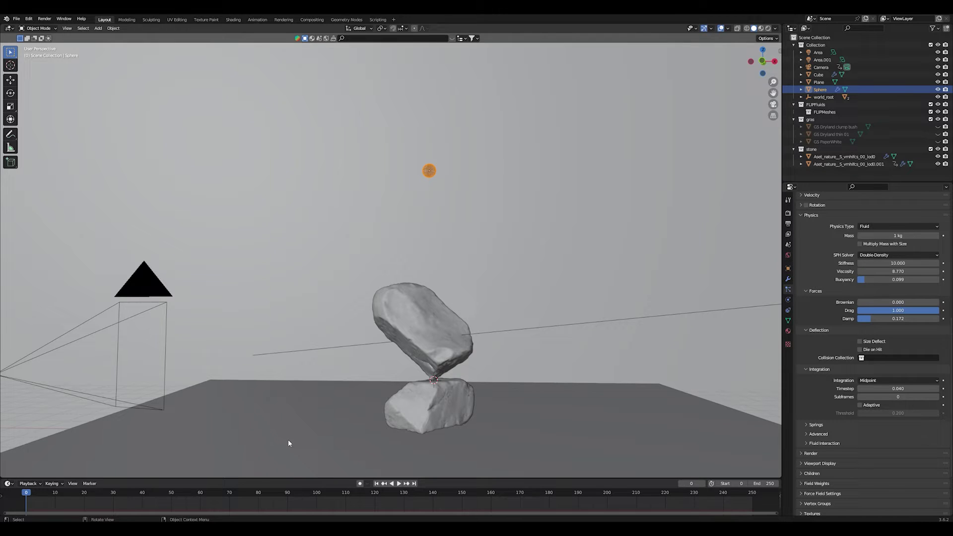
key(space)
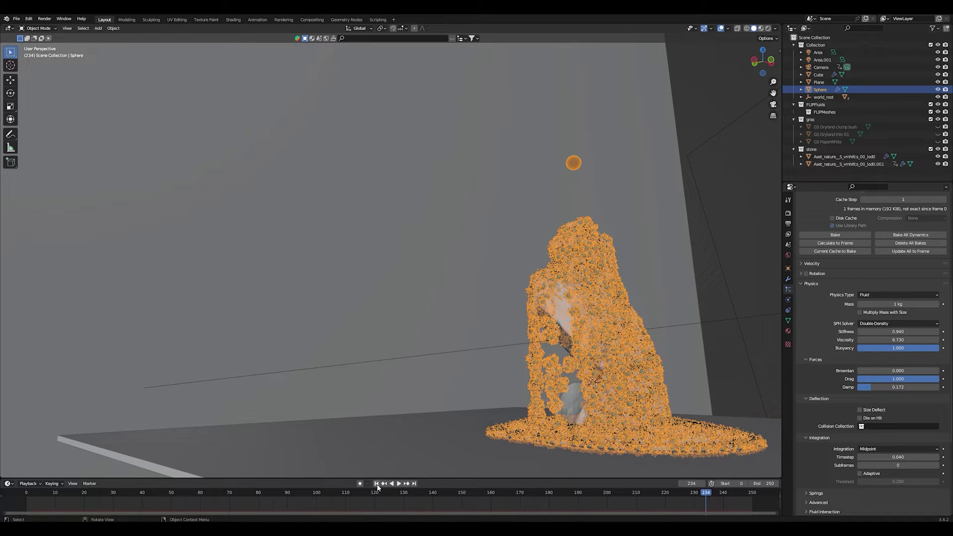
Play the simulation from the first frame and examine how the particles move with buoyancy at 1.000.
click(377, 484)
key(space)
middle_drag(555, 318, 540, 314)
scroll(540, 311, down, 7)
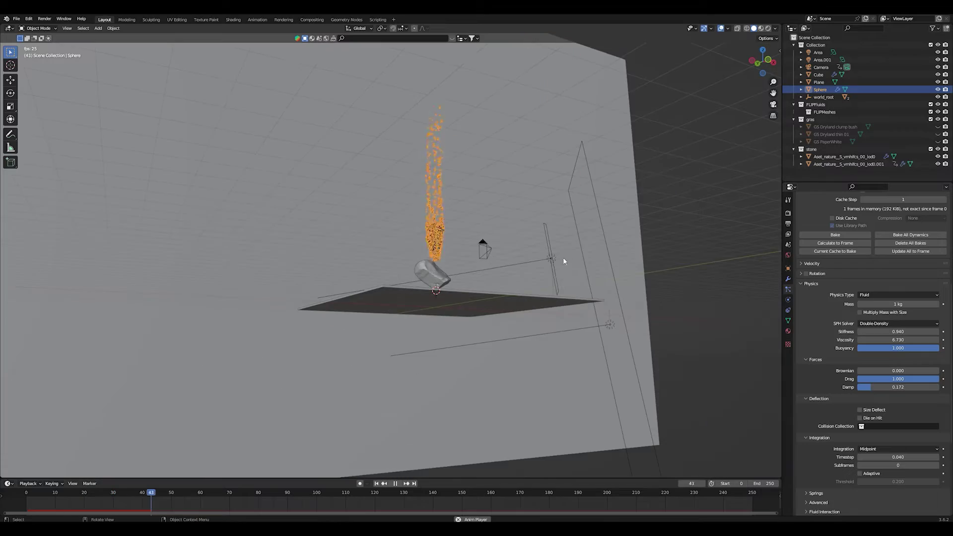
middle_drag(563, 257, 598, 279)
scroll(538, 257, up, 5)
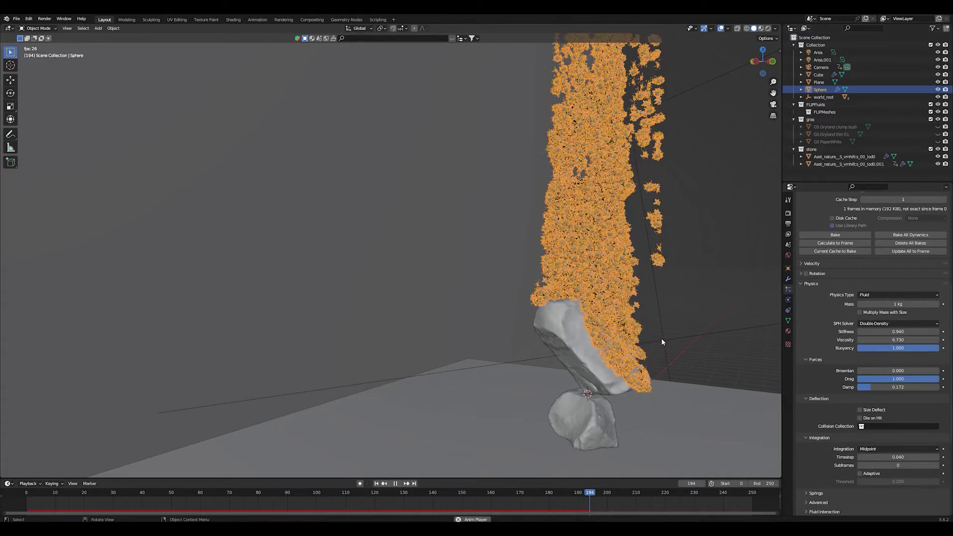
key(space)
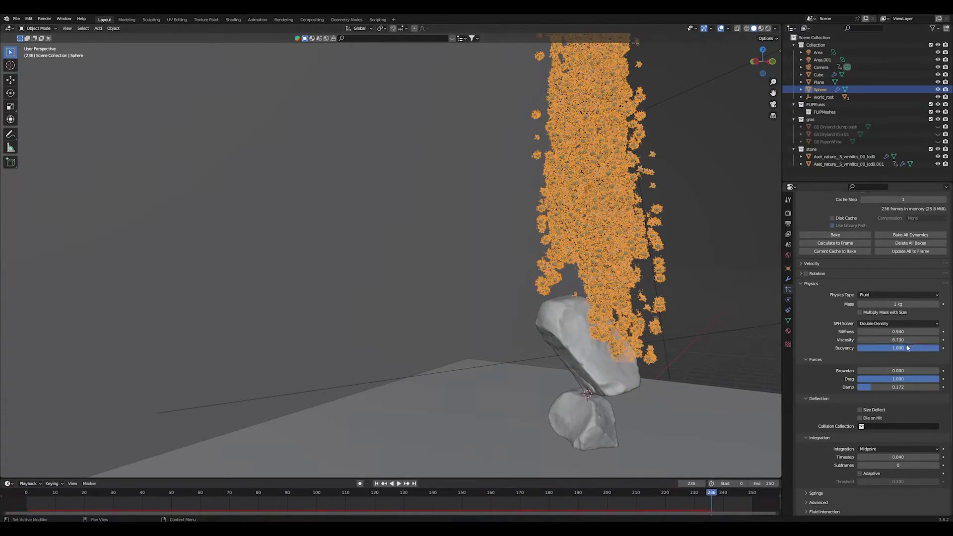
Set the fluid particles' buoyancy to 0.086.
drag(906, 347, 873, 348)
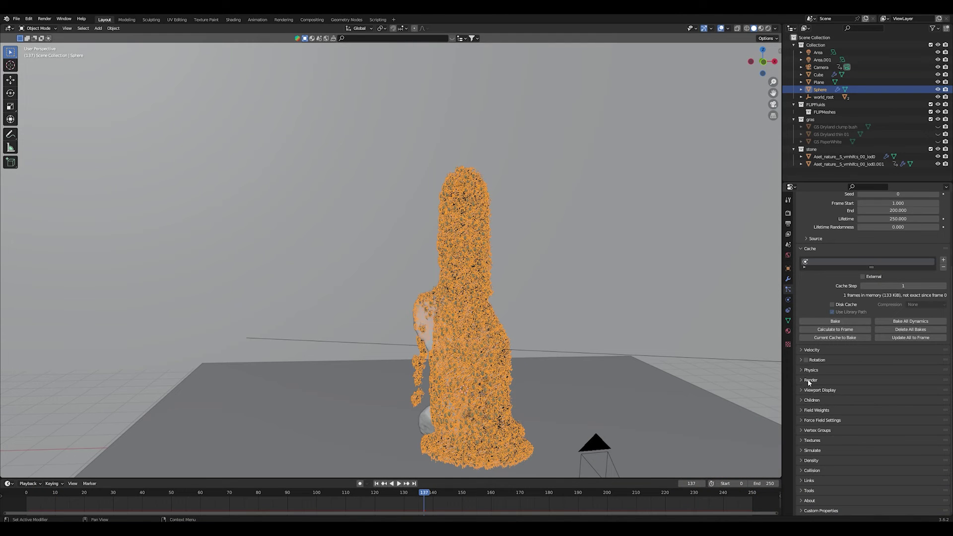
Open the particle render settings, return to the first frame and unhide the plant objects in the gras collection.
click(814, 380)
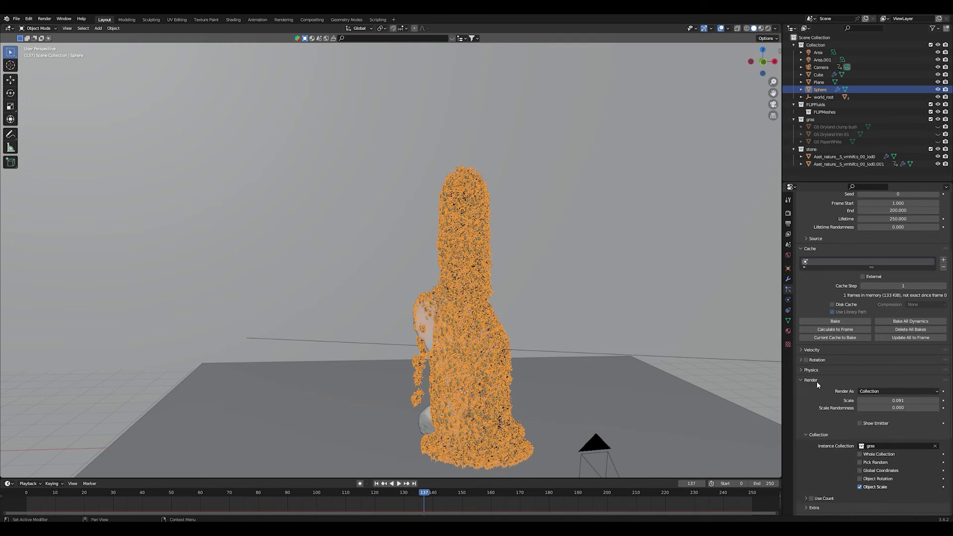
scroll(821, 389, down, 5)
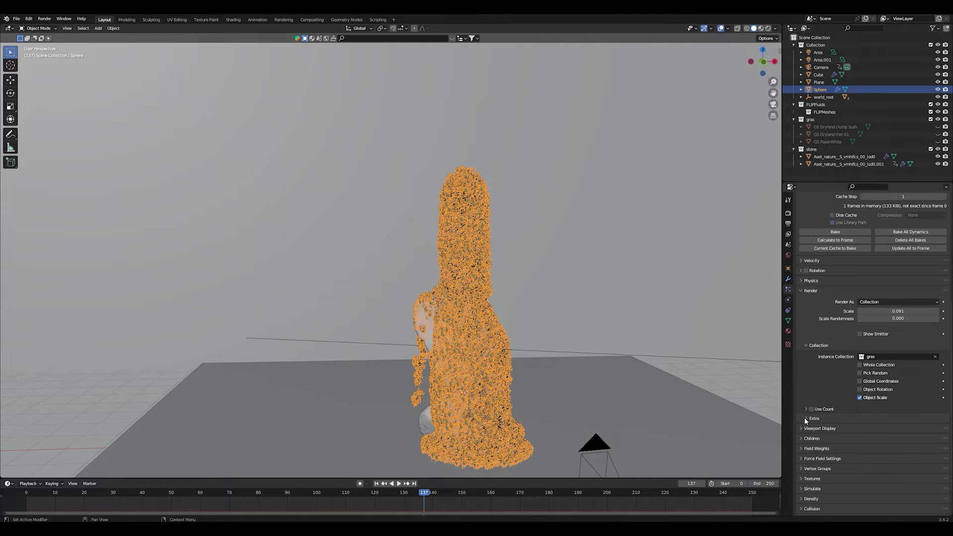
click(377, 483)
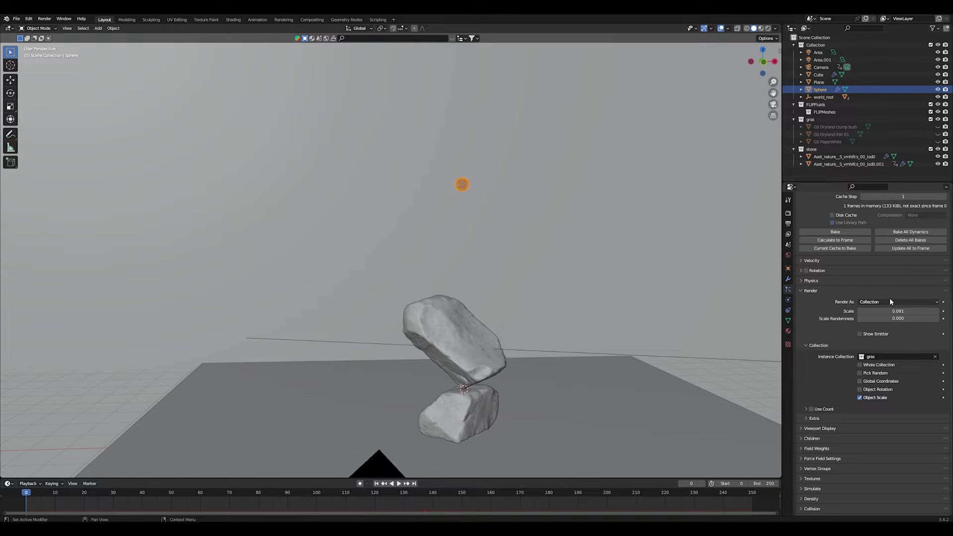
click(938, 142)
click(818, 118)
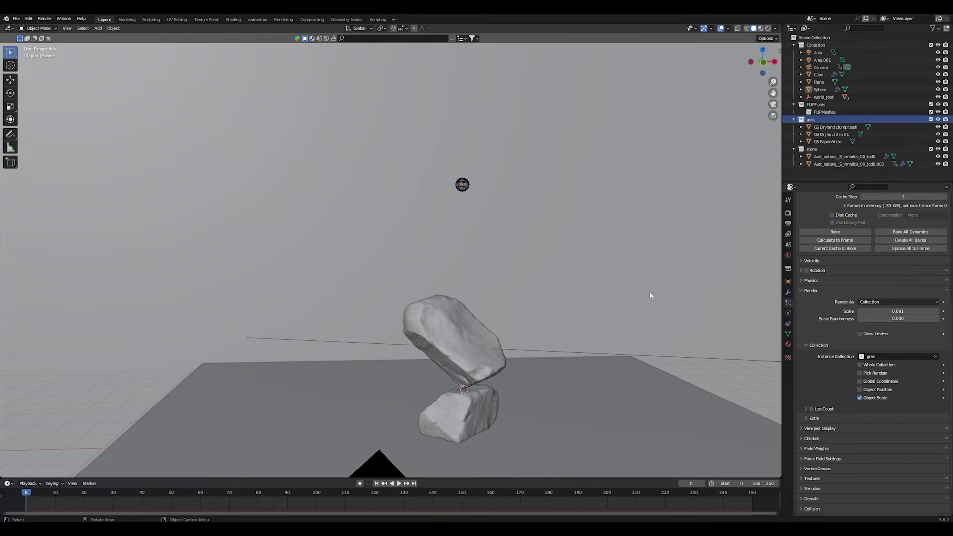
Examine the source plants of the gras collection beside the ground, including GS PaperWhite and GS Dryland thin 01.
middle_drag(647, 296, 441, 223)
shift+middle_drag(206, 293, 334, 325)
click(308, 303)
click(270, 298)
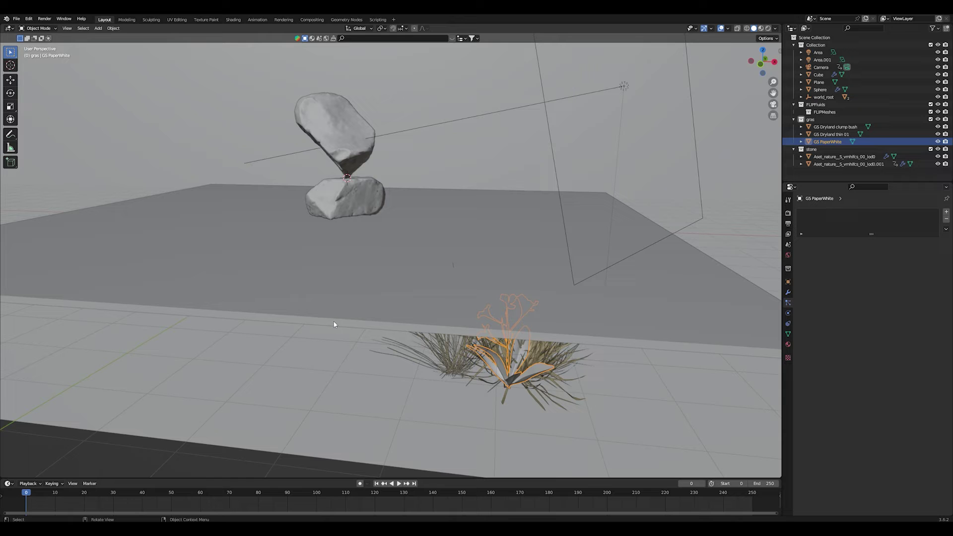
click(434, 370)
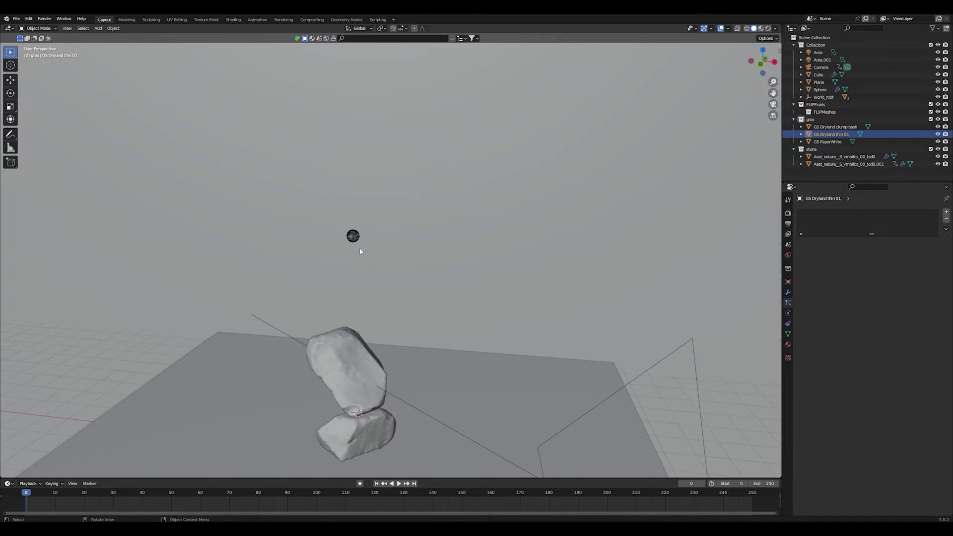
Render the sphere's particles as instances of the stone object and play the simulation while viewing the flow up close.
click(934, 418)
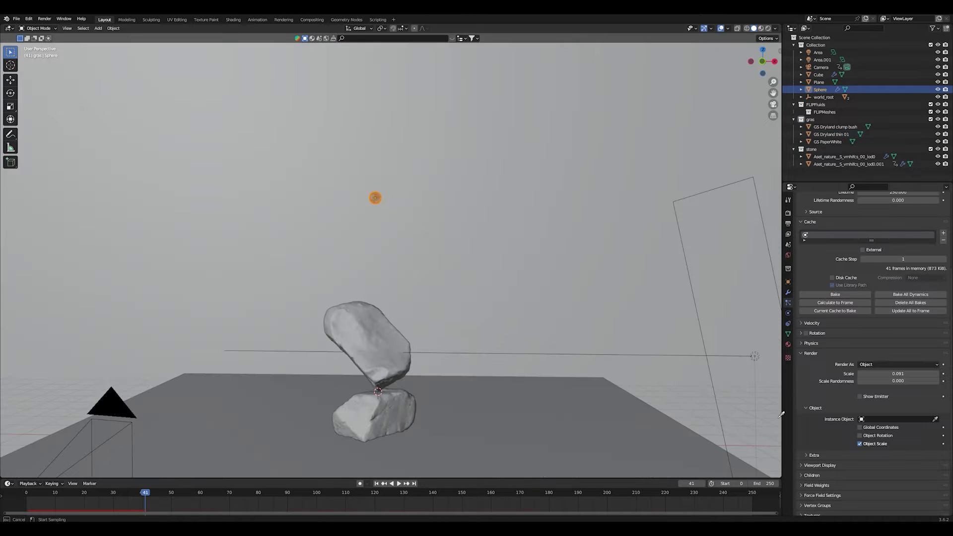
click(361, 324)
key(space)
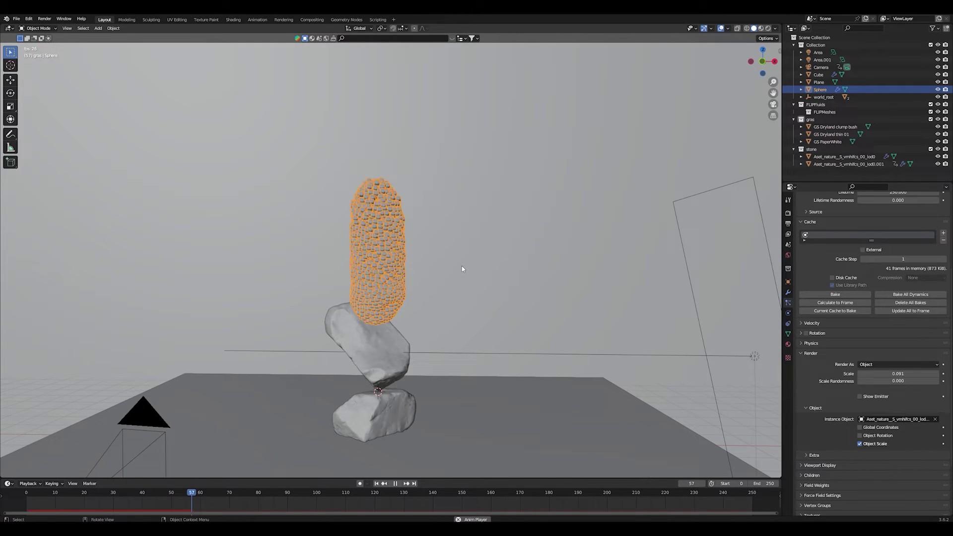
click(462, 269)
scroll(462, 269, up, 5)
middle_drag(461, 268, 570, 264)
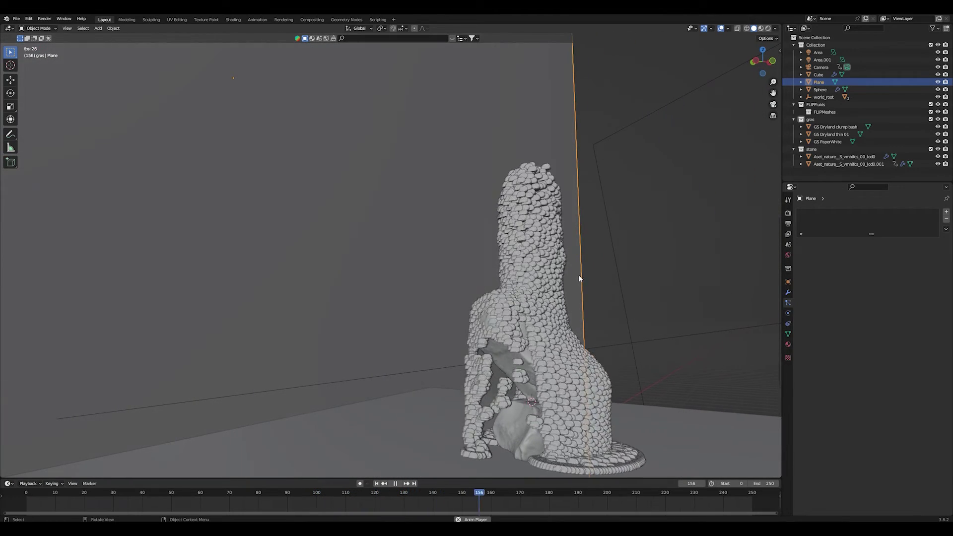
middle_drag(603, 293, 547, 266)
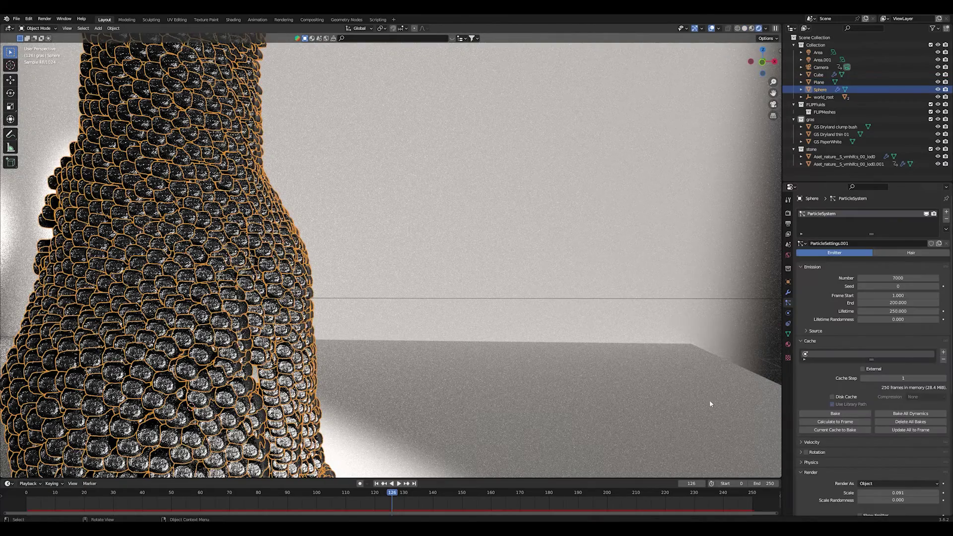
Enable particle rotation with the orientation axis set to Velocity / Hair and randomize set to 0.833.
scroll(826, 372, down, 3)
click(805, 392)
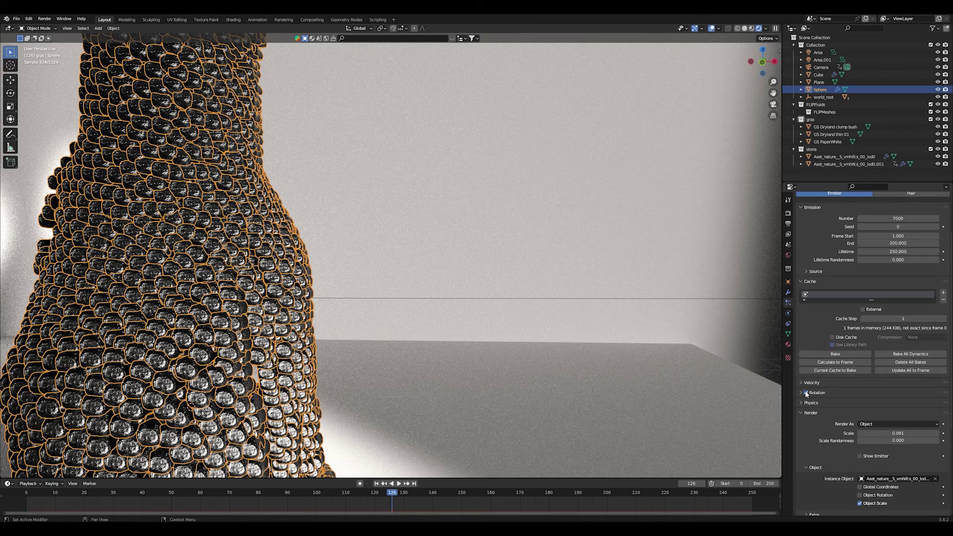
click(816, 392)
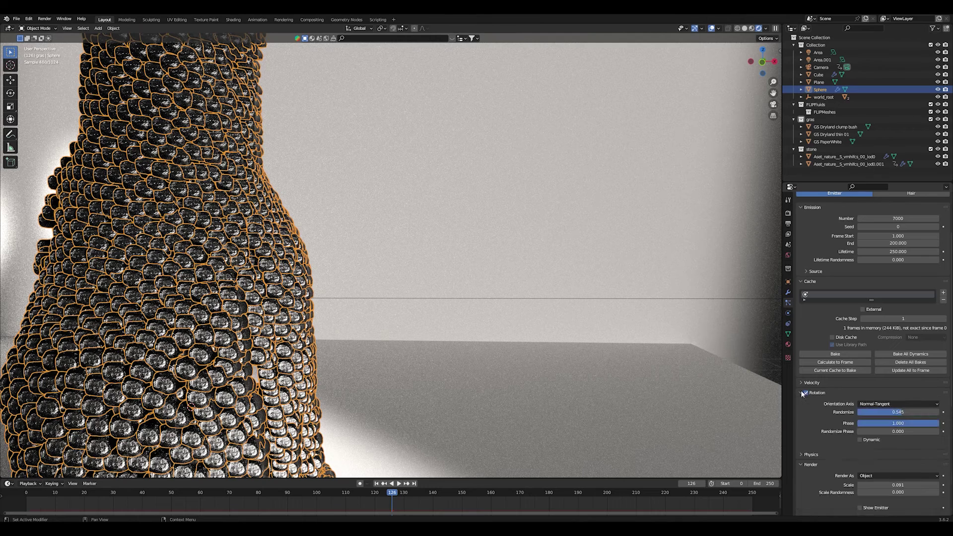
click(896, 404)
click(882, 414)
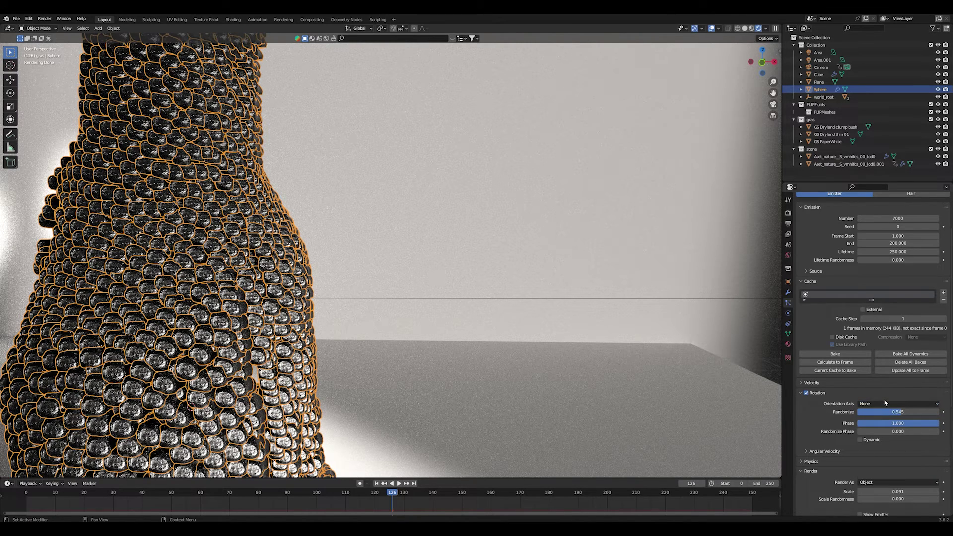
click(884, 402)
click(880, 437)
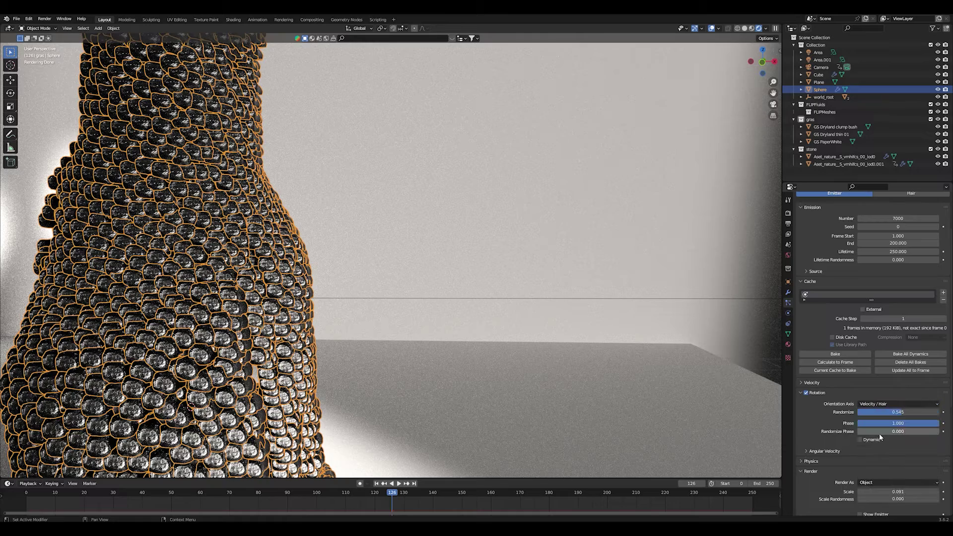
drag(879, 412, 908, 411)
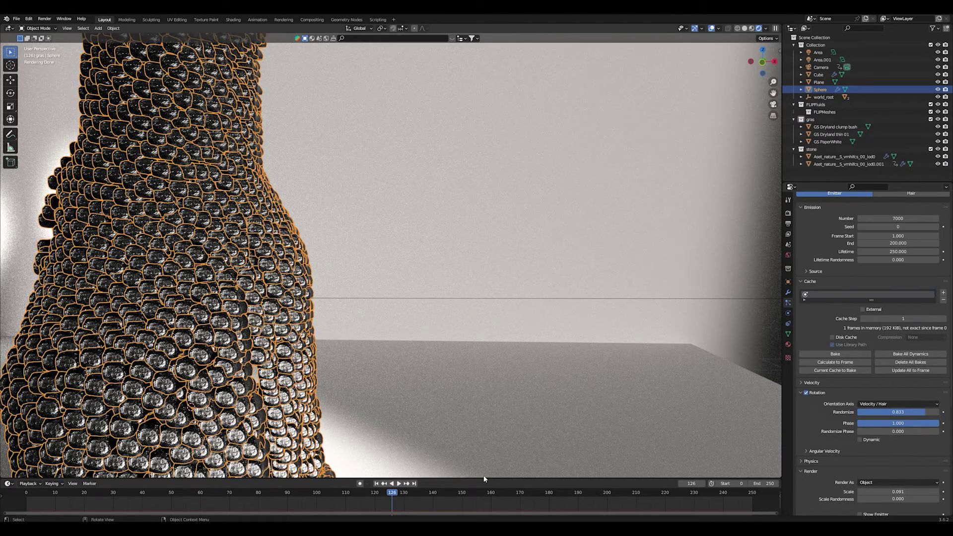
Replay the simulation from the first frame in solid shading and examine the randomly rotated stone particles.
click(388, 484)
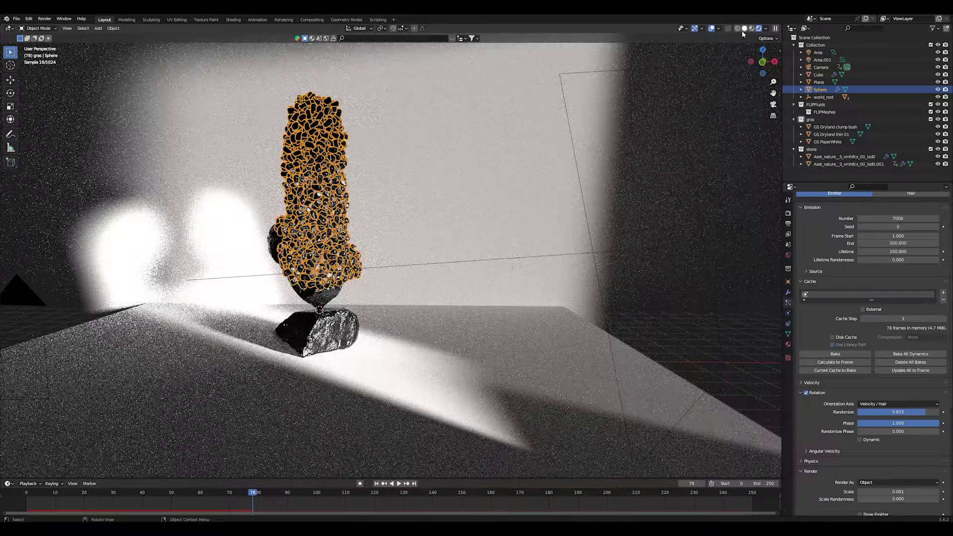
click(744, 28)
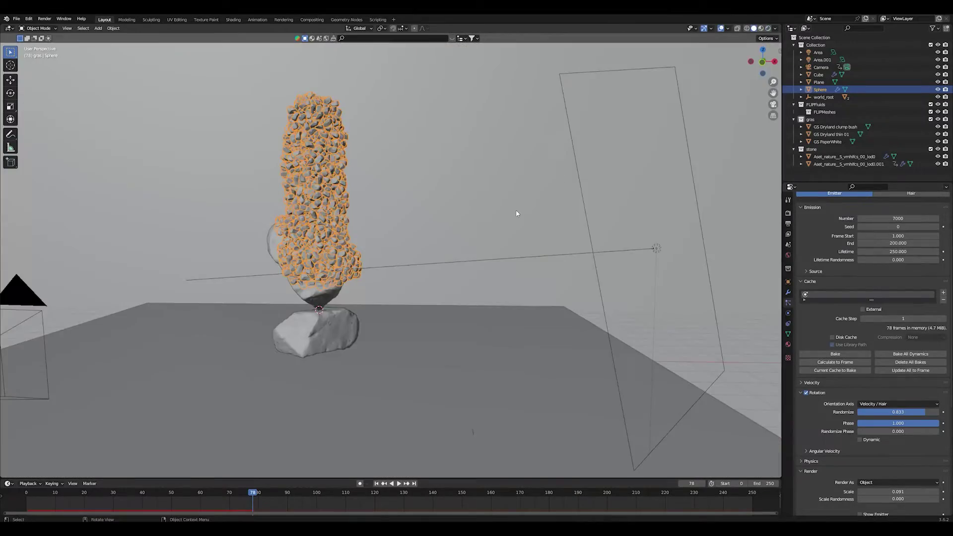
scroll(418, 229, up, 4)
click(419, 228)
middle_drag(421, 227, 485, 230)
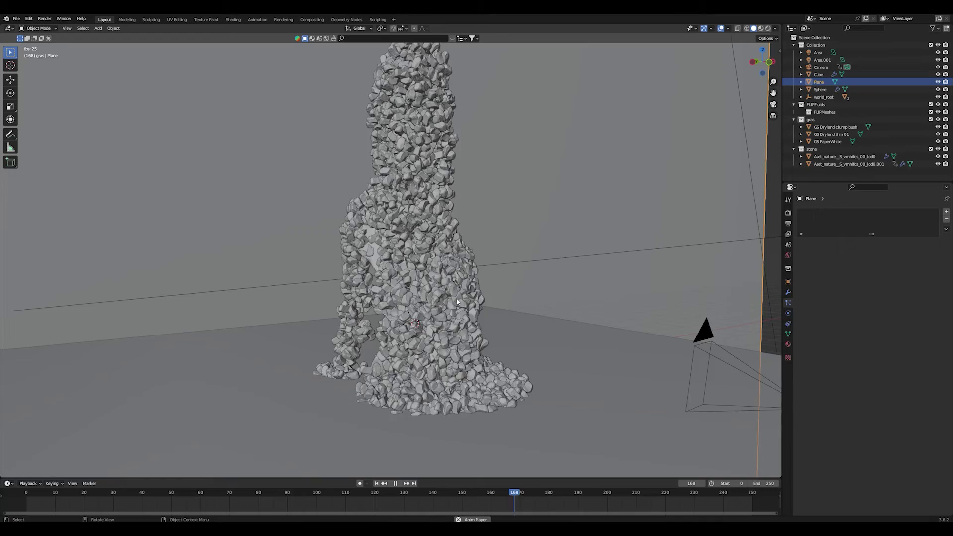
key(space)
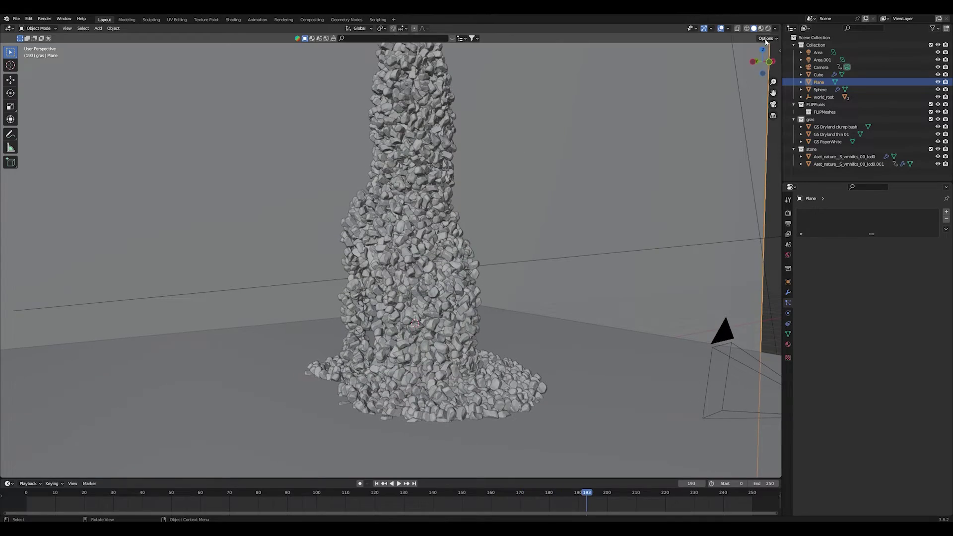
click(768, 28)
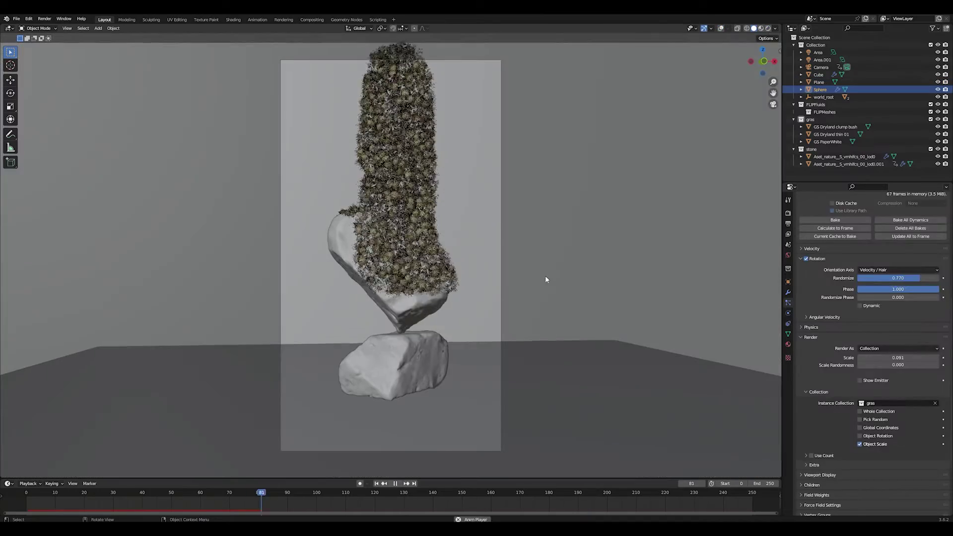
Set the render scale of the gras particles to 0.301 and play the simulation from the first frame.
drag(892, 358, 923, 357)
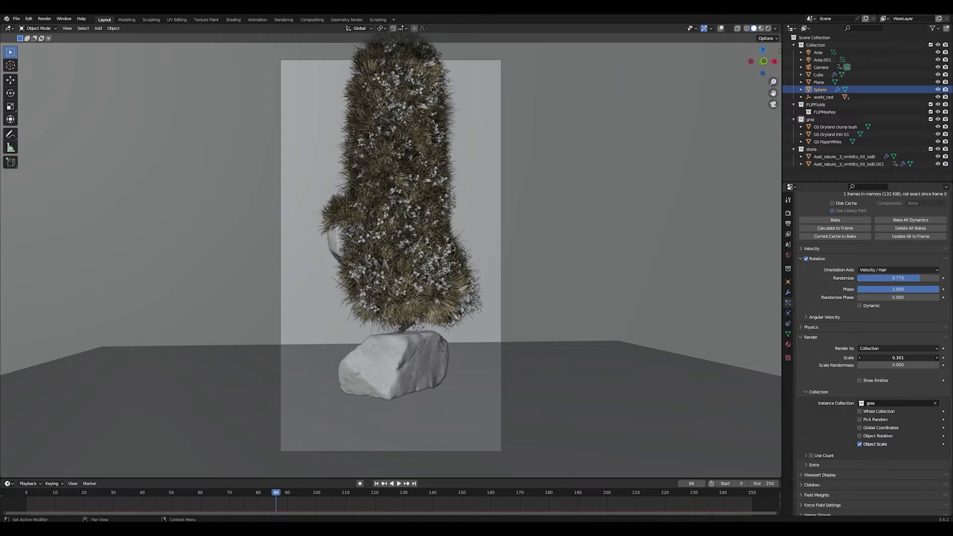
click(377, 483)
key(space)
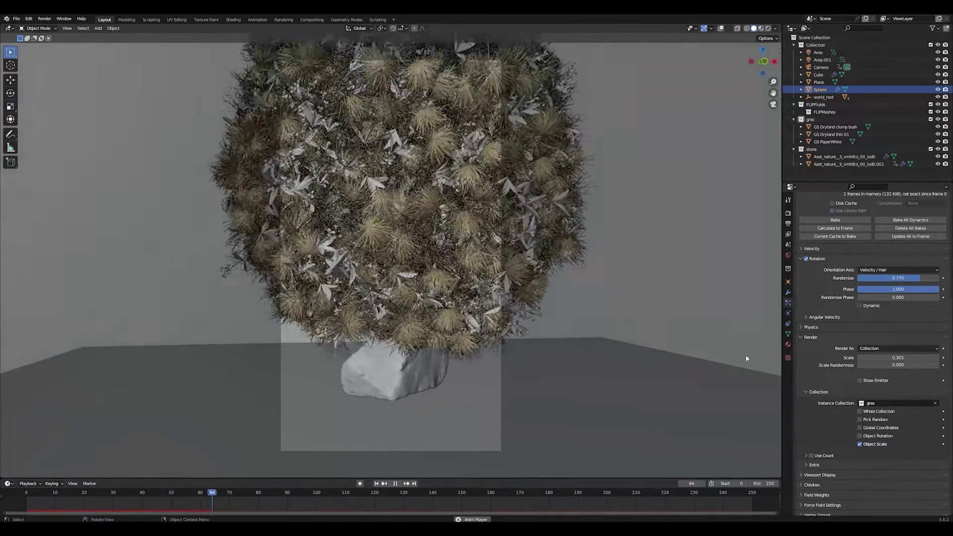
key(space)
Reduce the render scale of the gras particles to about 0.09 and replay the simulation from the first frame.
mouse_move(903, 358)
mouse_down()
mouse_move(873, 358)
mouse_move(908, 357)
mouse_up()
click(376, 483)
key(space)
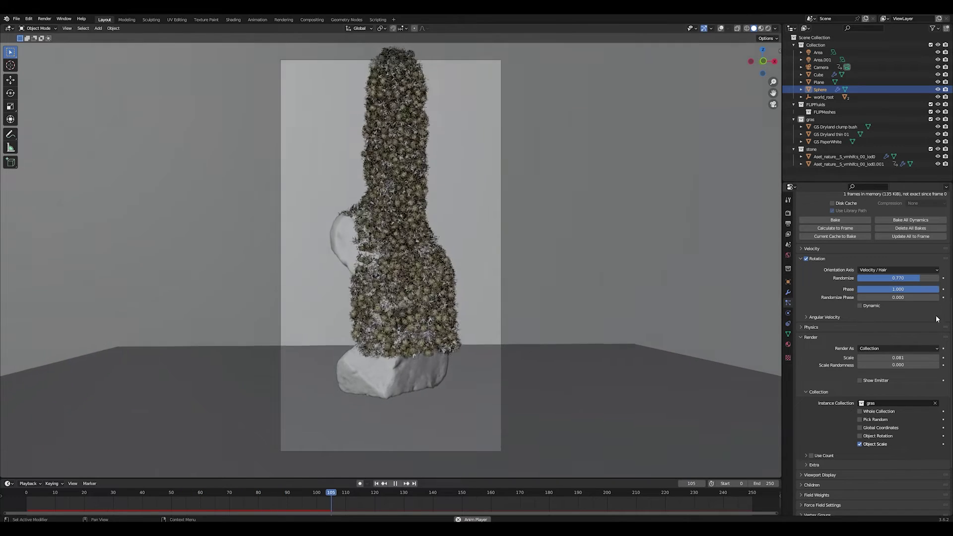
key(space)
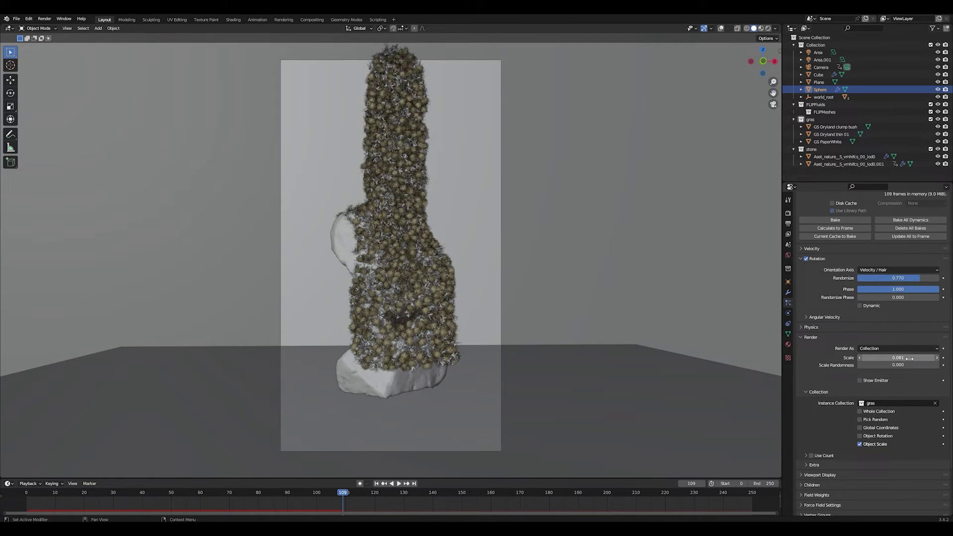
Set the particles' scale randomness to 0.500 and their scale to 0.107, and replay the simulation.
mouse_move(899, 367)
mouse_down()
mouse_move(884, 367)
mouse_move(908, 367)
mouse_move(883, 367)
mouse_move(898, 368)
mouse_move(897, 357)
mouse_up()
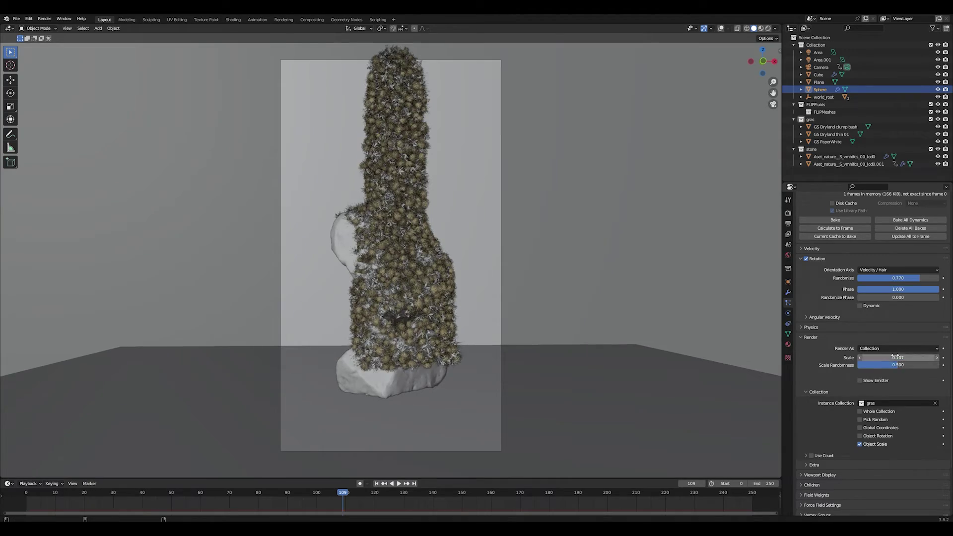
key(space)
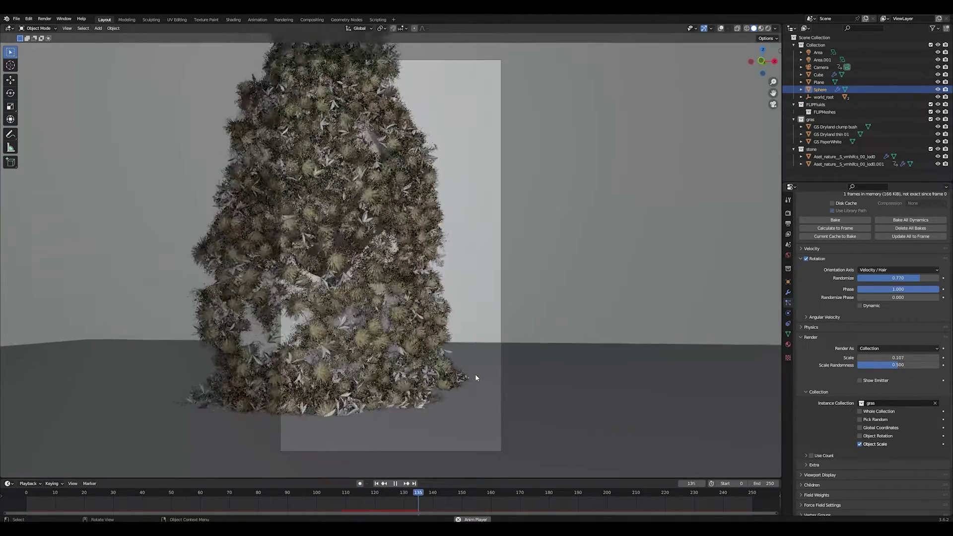
key(space)
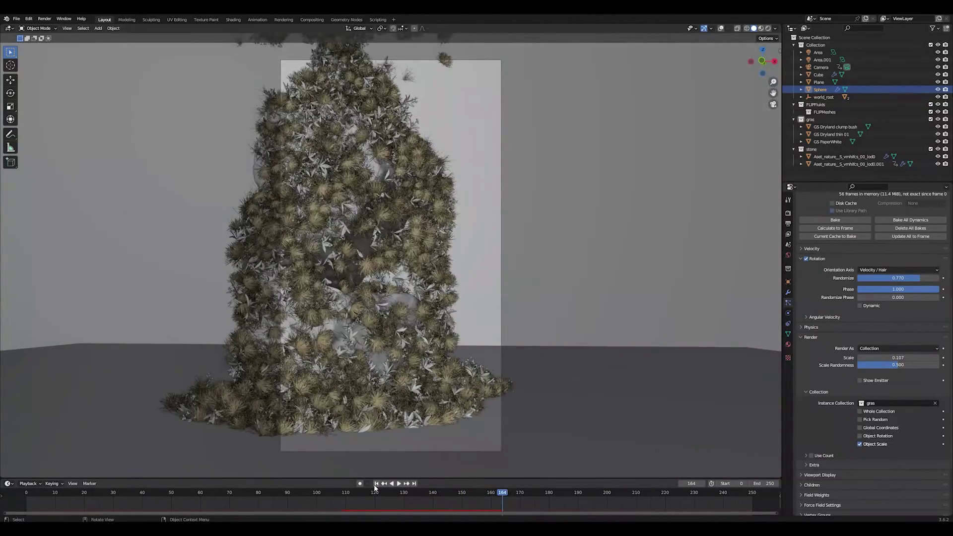
click(375, 483)
key(space)
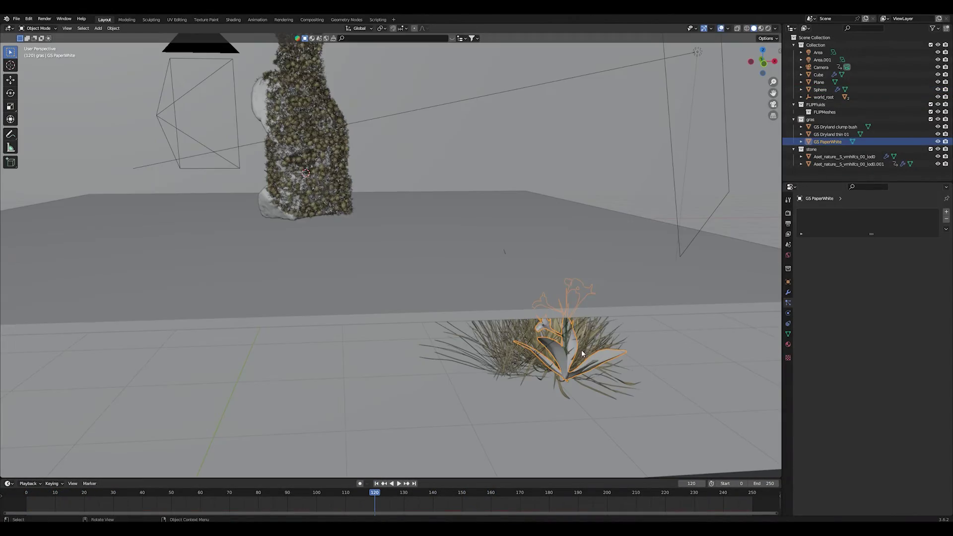
Scale up the GS PaperWhite source flower to enlarge its particle instances and return to the camera view.
key(s)
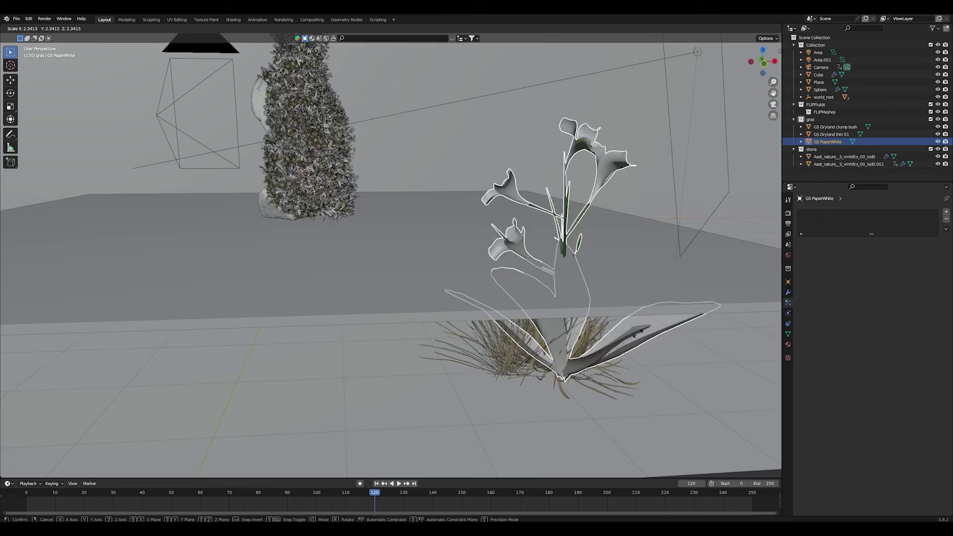
click(612, 348)
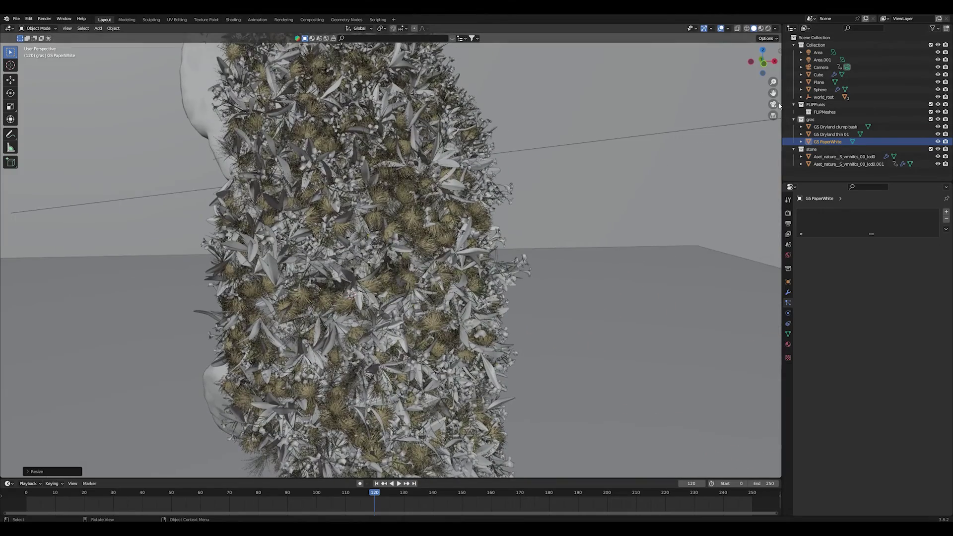
click(774, 104)
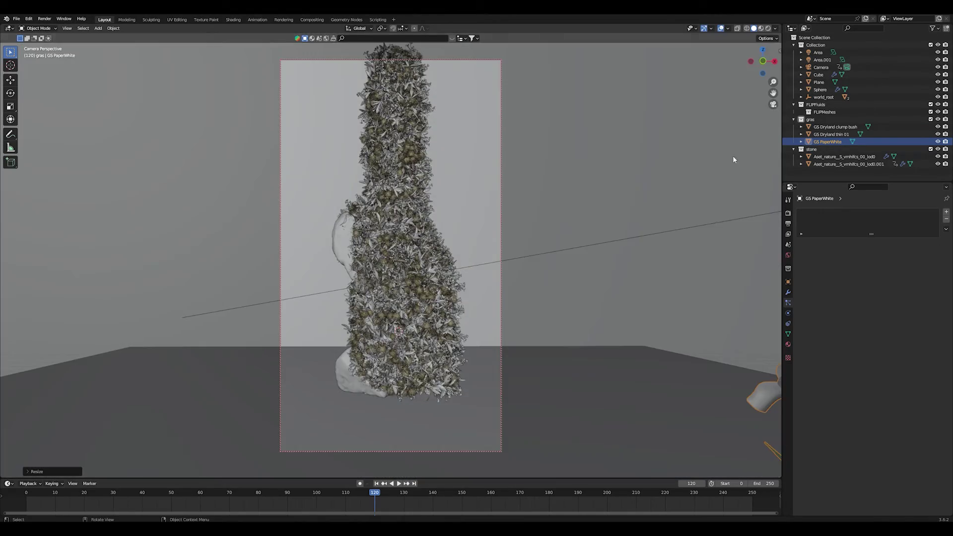
Preview the scene in rendered shading and reframe the camera view around the plant-covered stones.
click(768, 28)
click(588, 248)
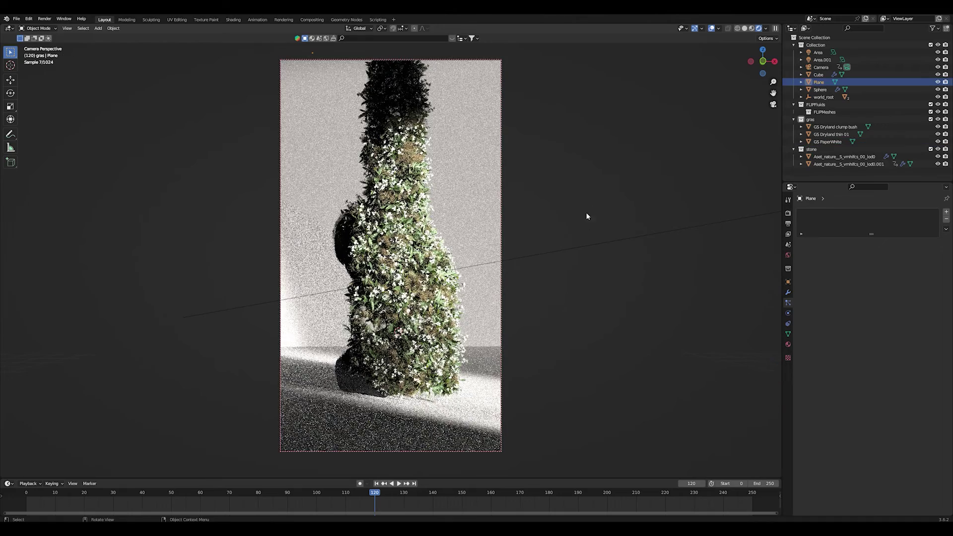
scroll(426, 322, up, 9)
scroll(423, 382, down, 6)
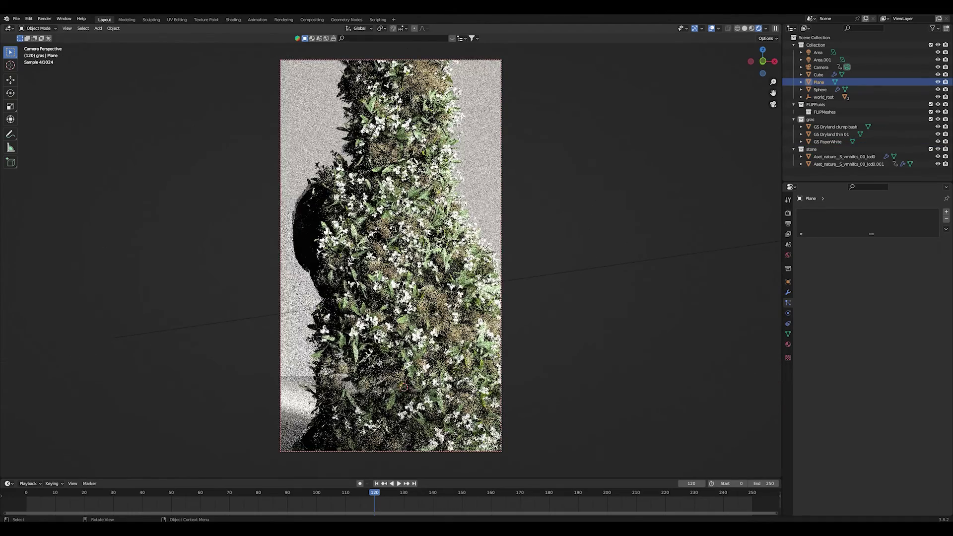
shift+middle_drag(423, 382, 359, 374)
scroll(358, 367, down, 1)
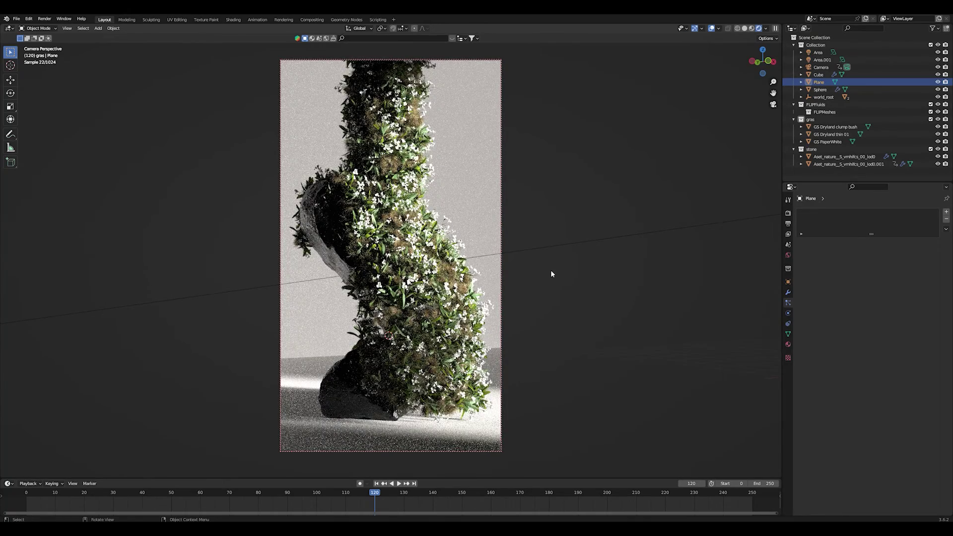